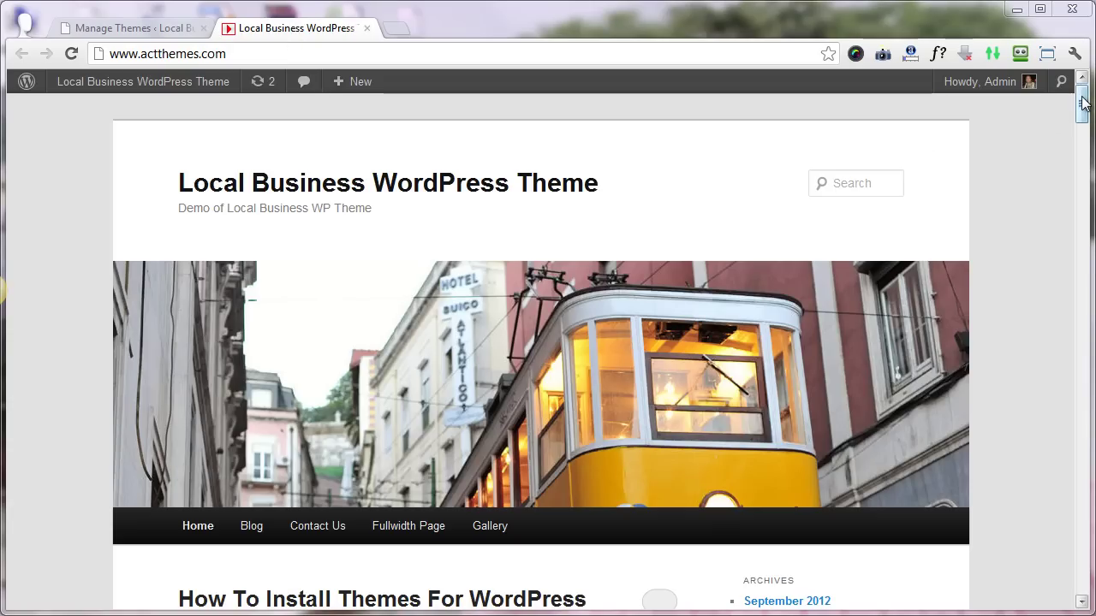
- Switch to the Manage Themes admin page, where Twenty Eleven is the current theme
left_click(148, 30)
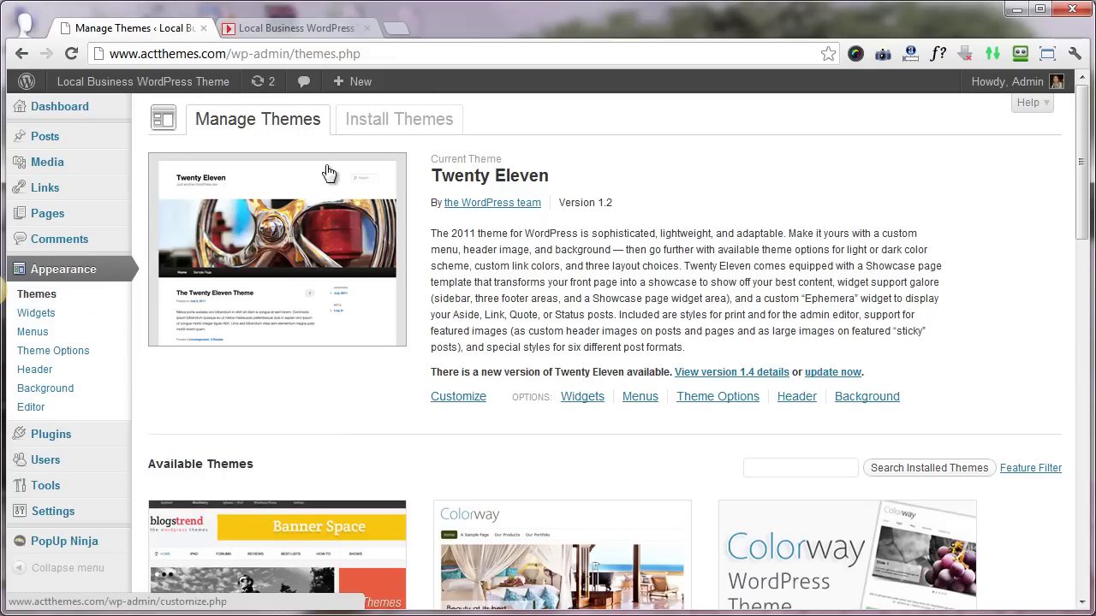
- Upload localbusinesstheme.zip through Install Themes > Upload and install it
left_click(370, 127)
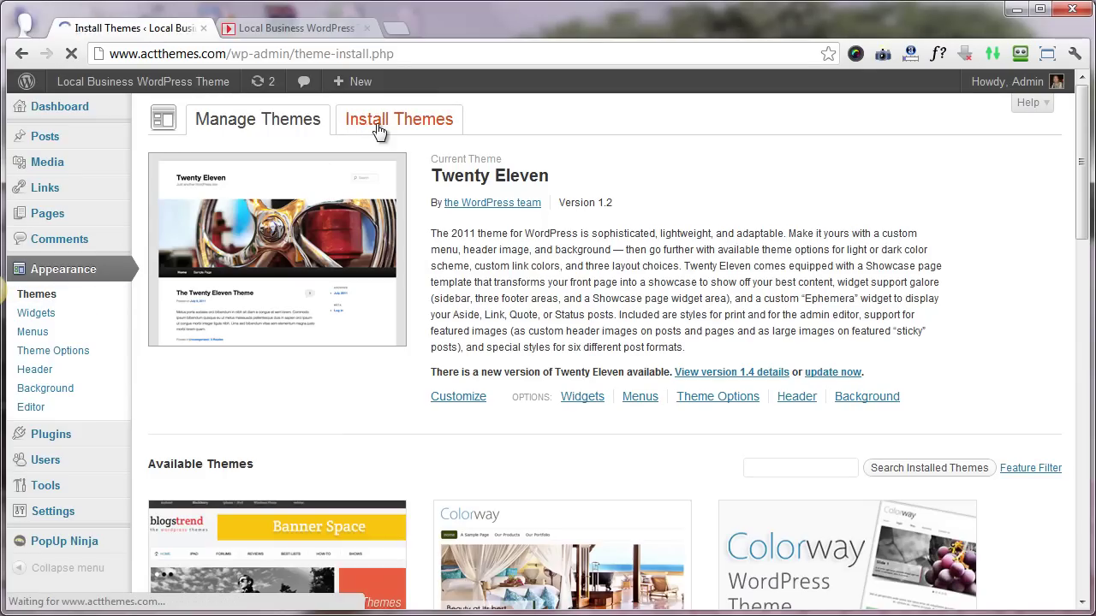
left_click(213, 153)
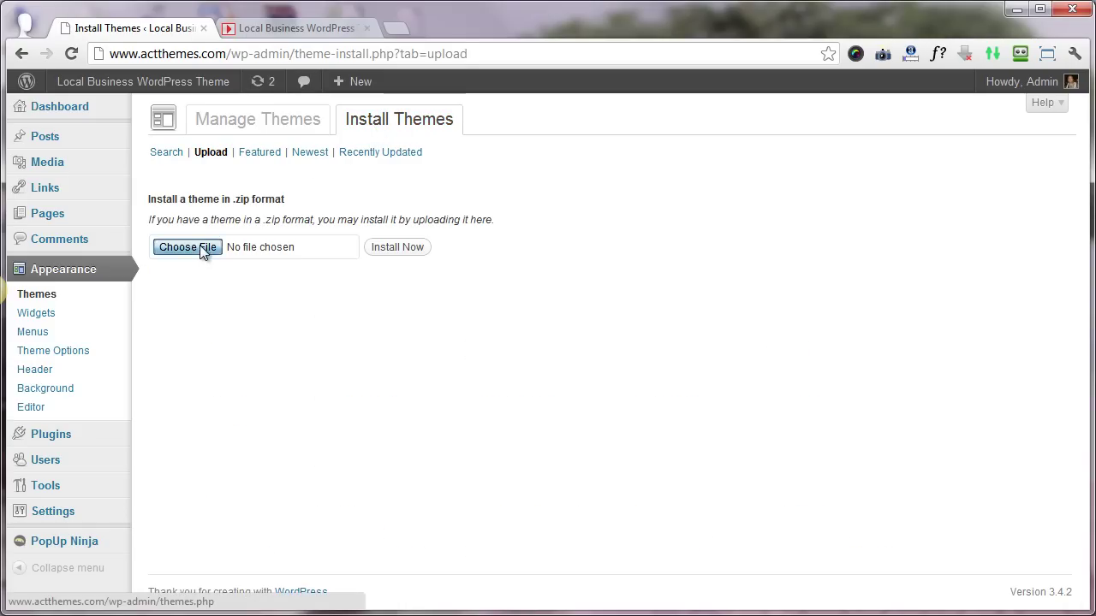
left_click(200, 245)
left_click_drag(252, 29, 619, 128)
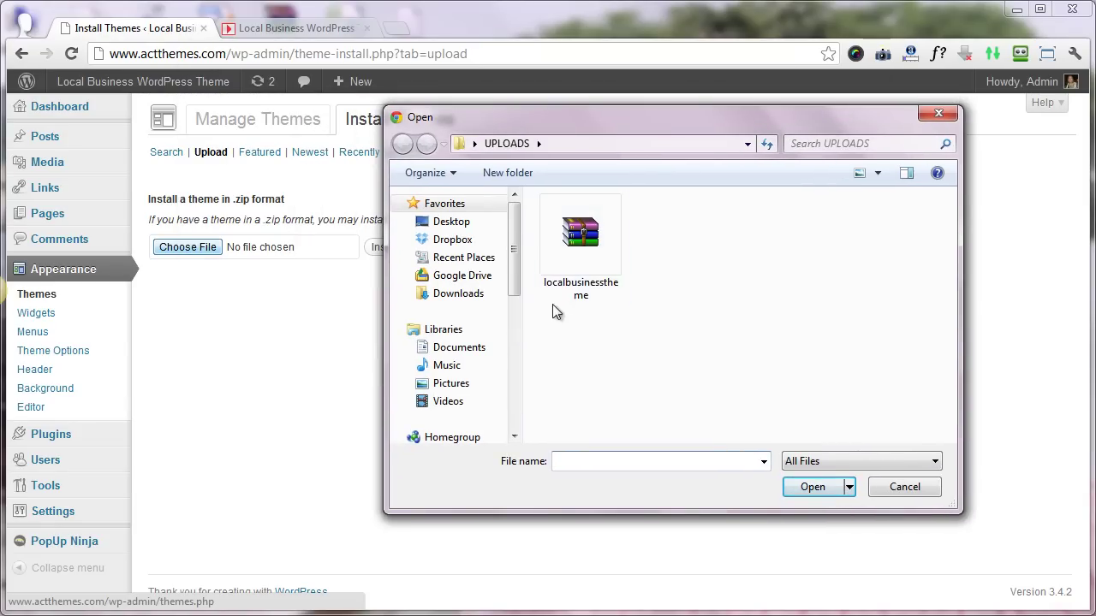
left_click(611, 295)
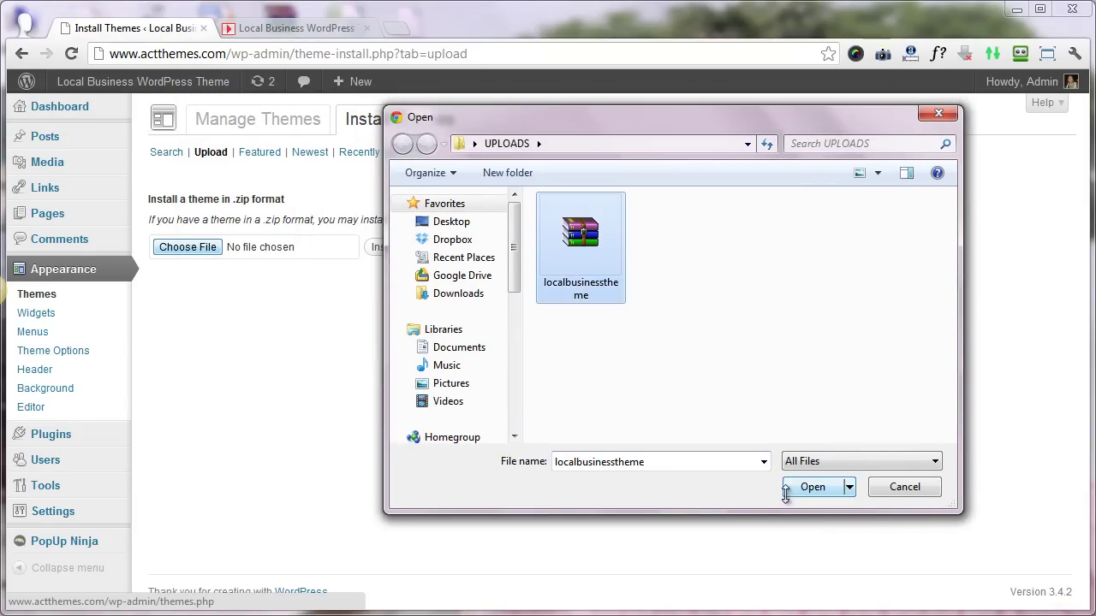
left_click(811, 487)
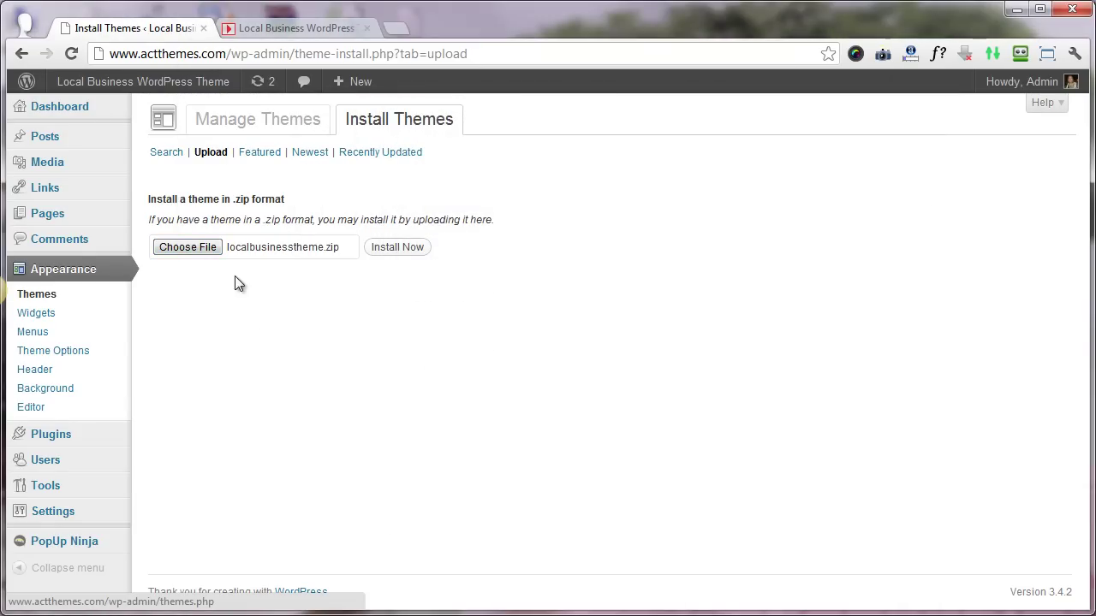
left_click(394, 247)
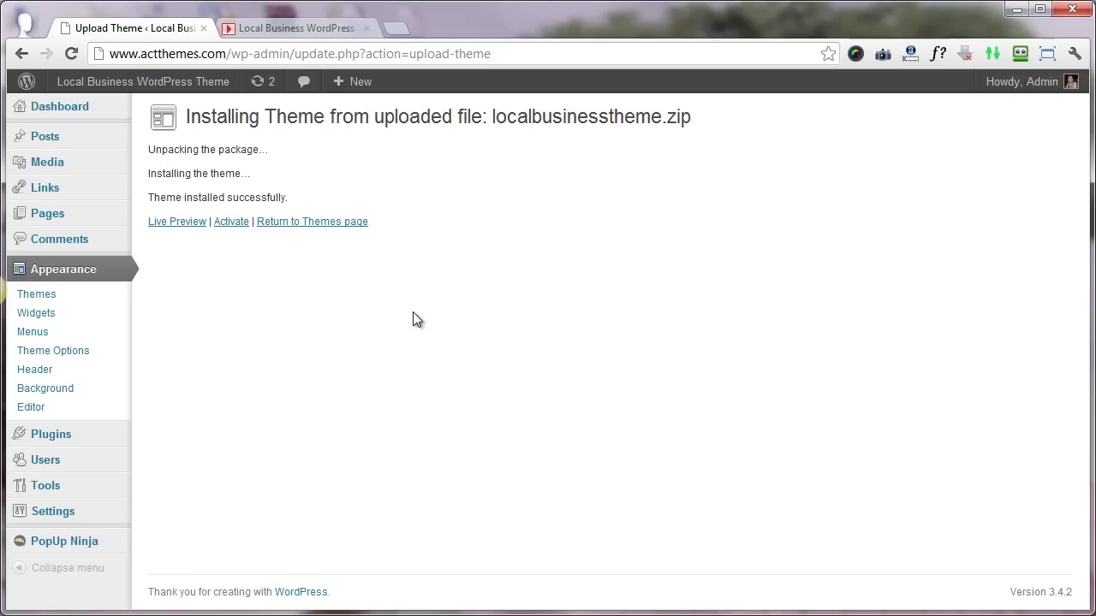
- Activate Local Business Theme Pro and reload the front page to see its design
left_click(236, 226)
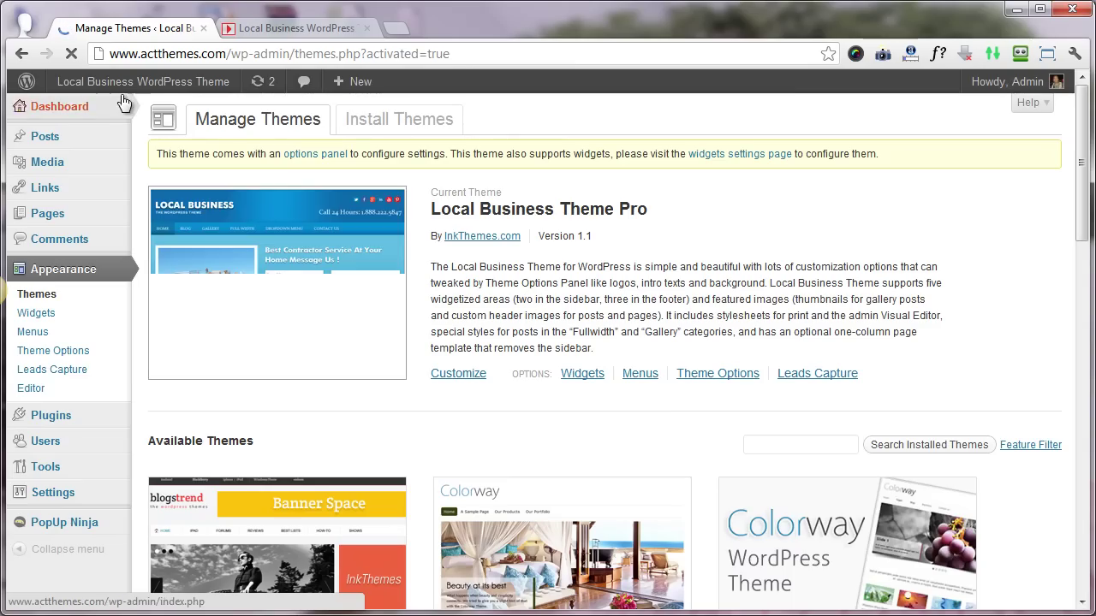
left_click(273, 27)
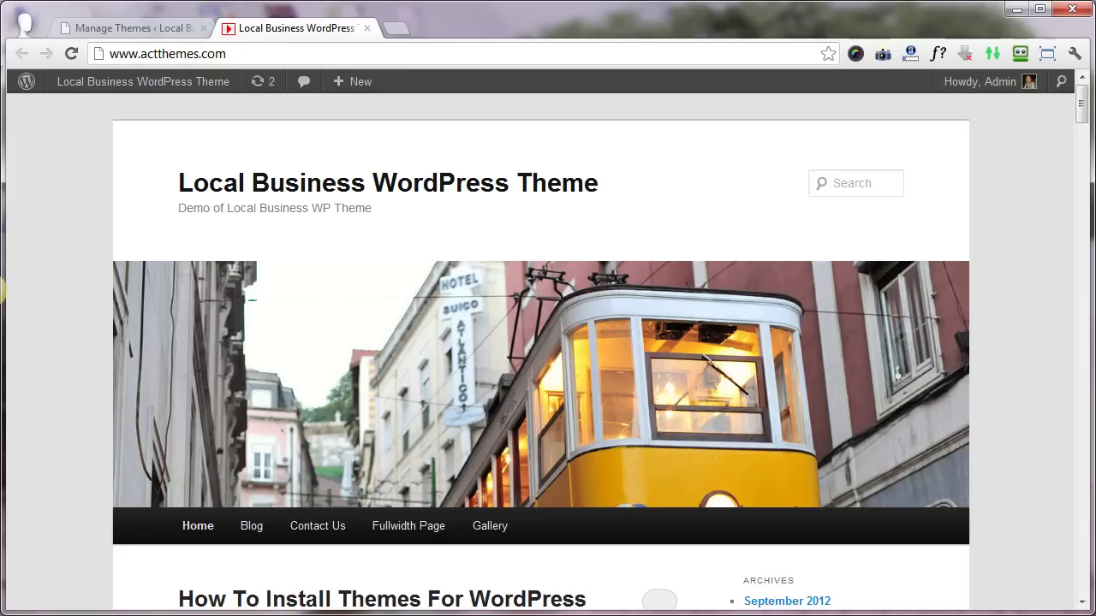
left_click(73, 54)
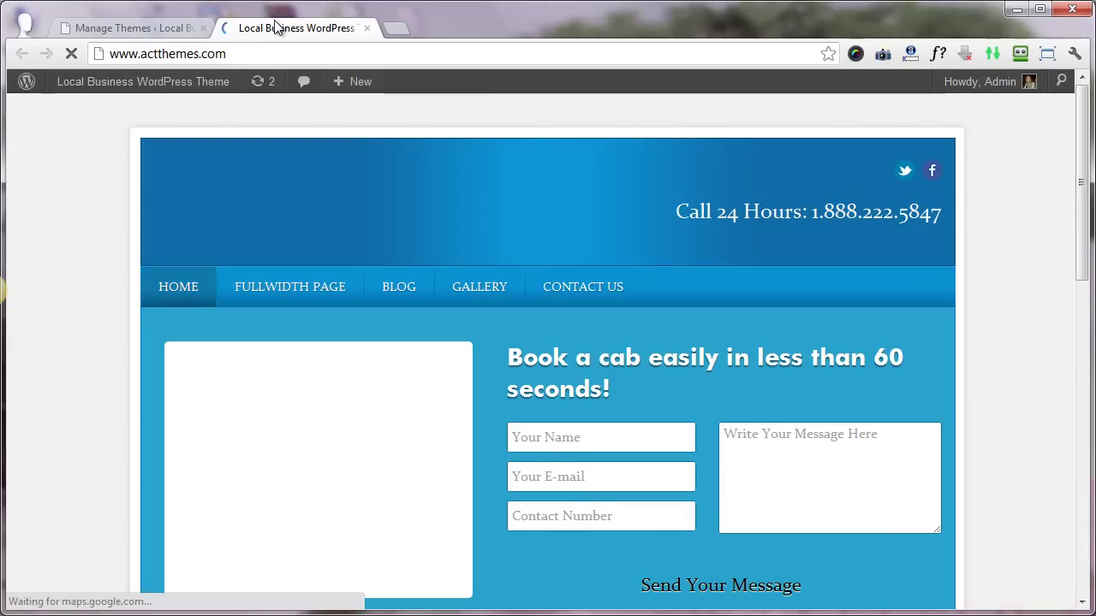
mouse_move(1080, 178)
left_mouse_down()
mouse_move(1090, 524)
mouse_move(1003, 179)
left_mouse_up()
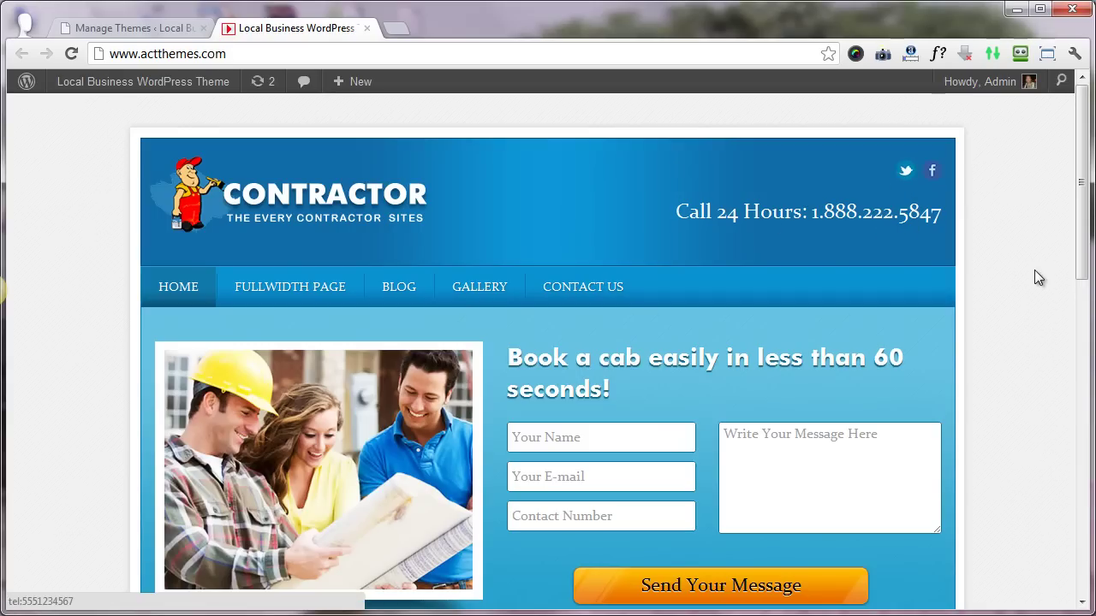
left_click_drag(1084, 225, 1081, 278)
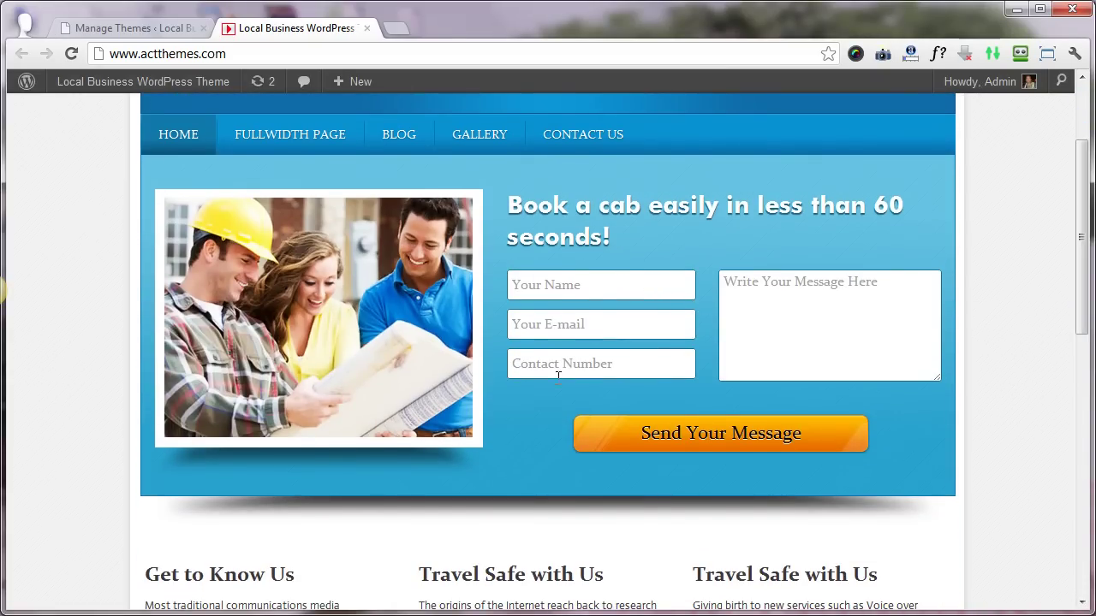
left_click_drag(1080, 305, 1071, 420)
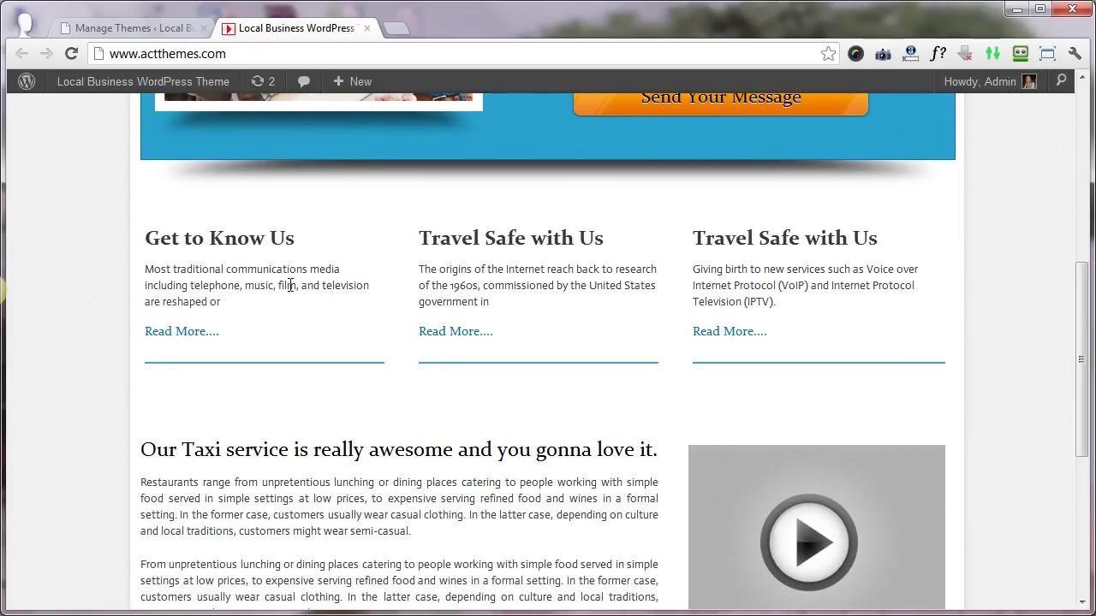
left_click_drag(1081, 320, 1086, 448)
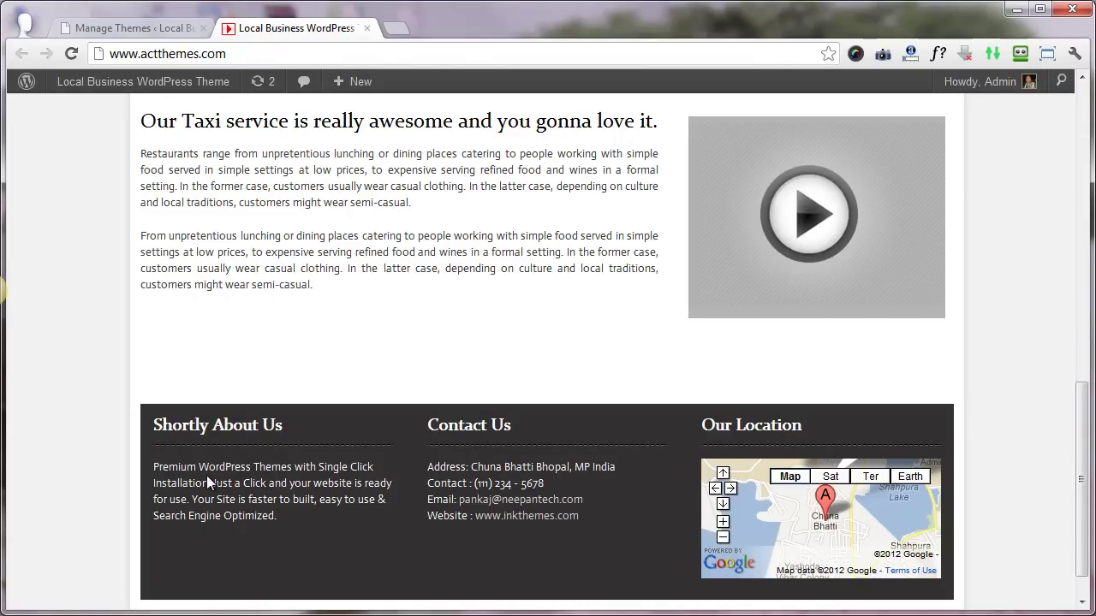
left_click_drag(1082, 479, 1093, 133)
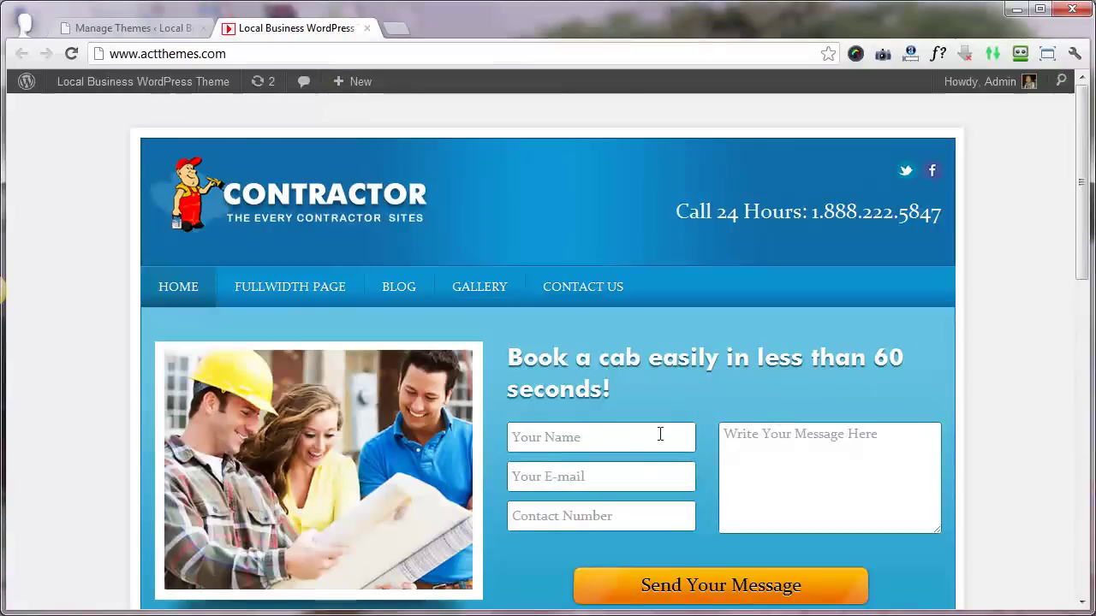
- Enter a test name, e-mail address and contact number in the booking form
left_click(624, 436)
left_click(649, 391)
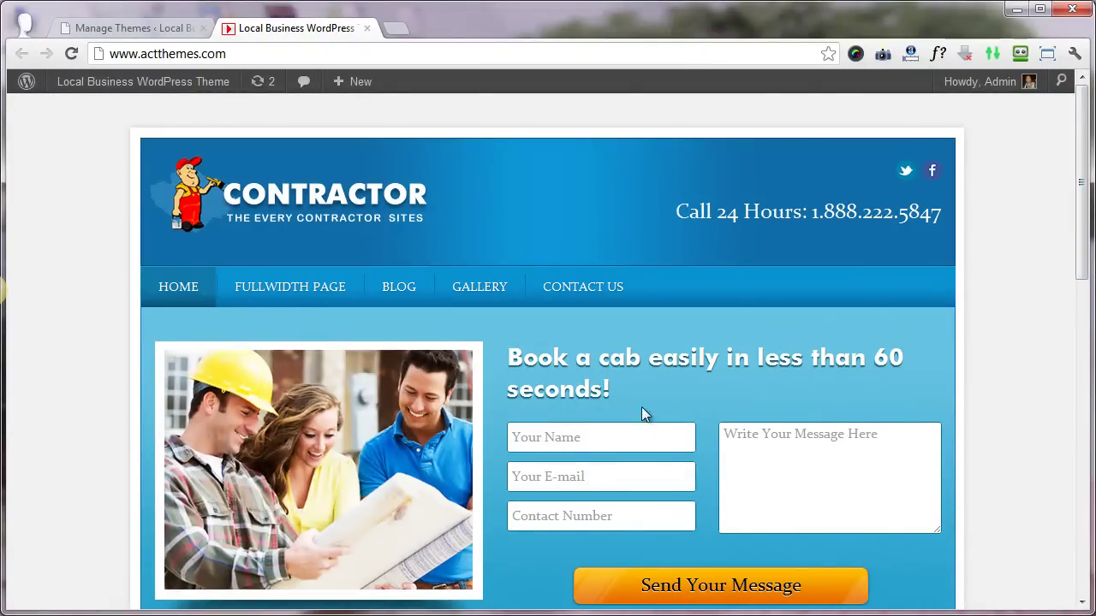
left_click(634, 437)
type("Neeraj")
key("Tab")
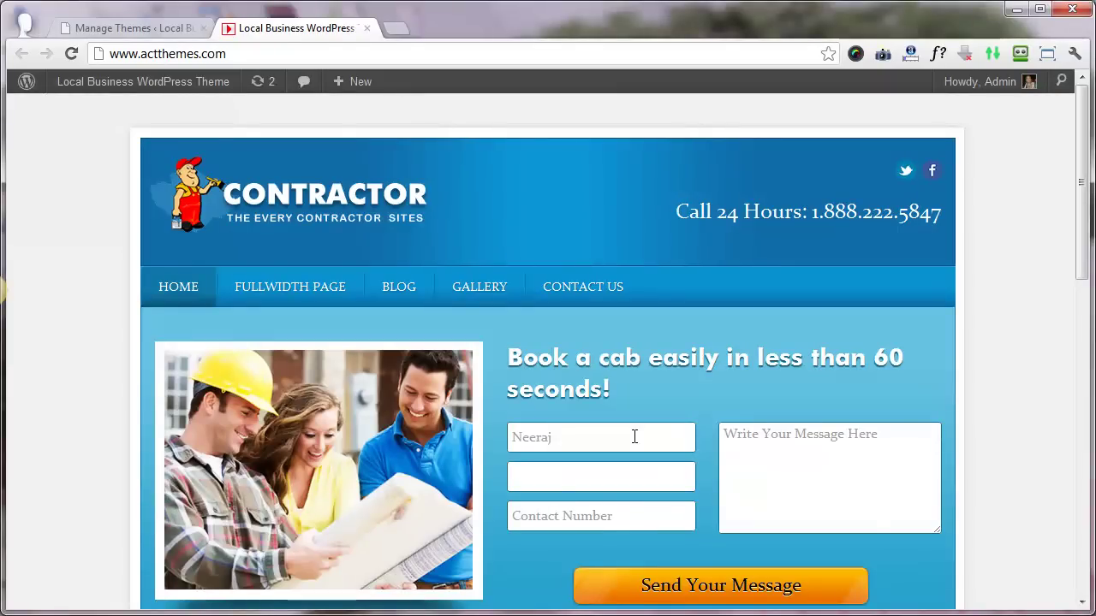
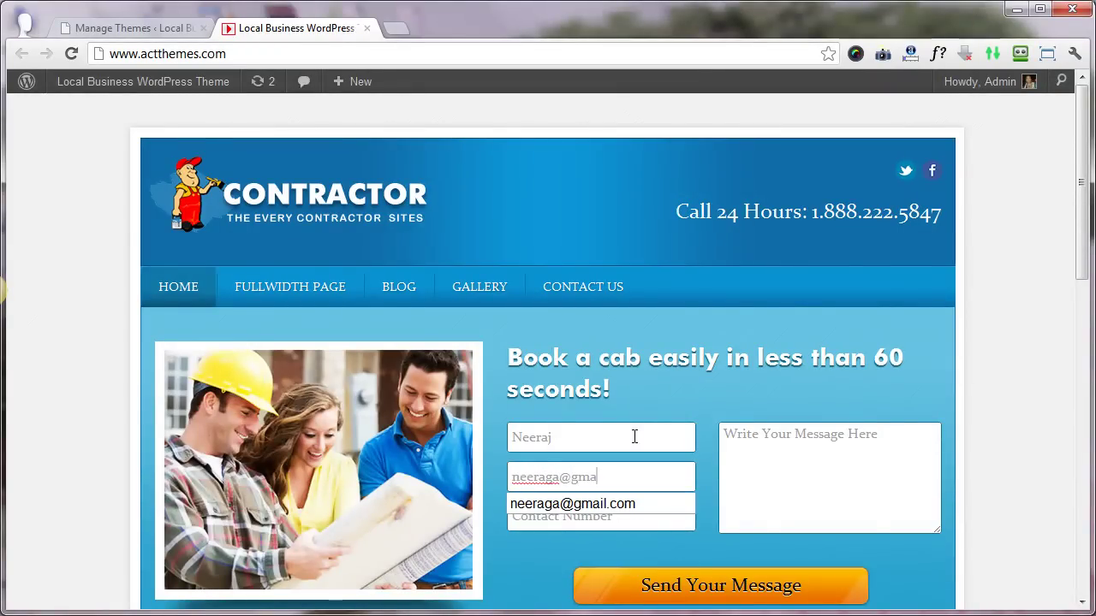
key("Tab")
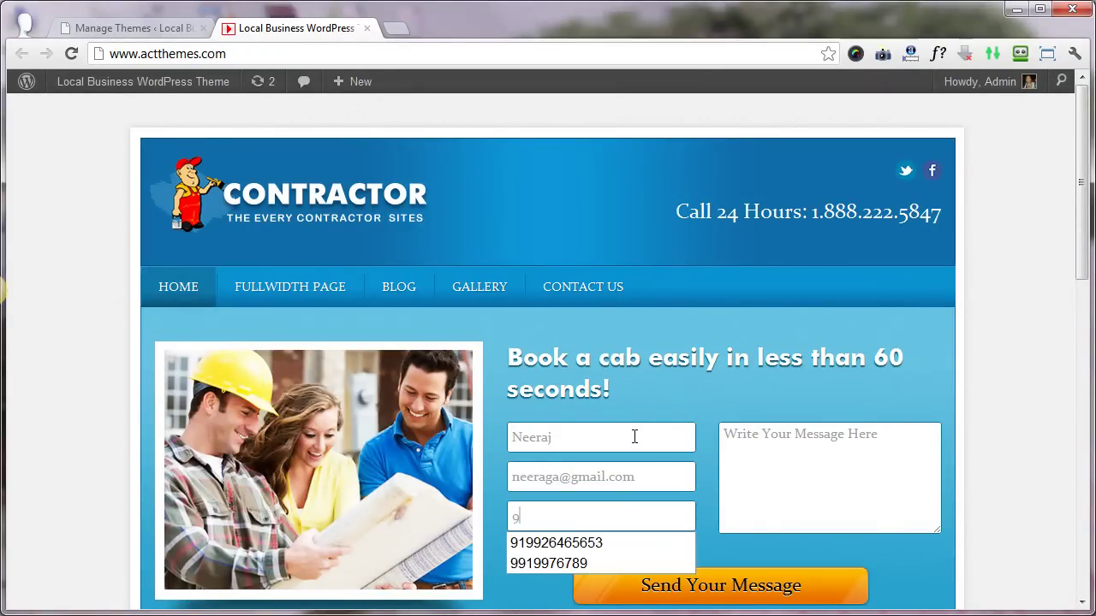
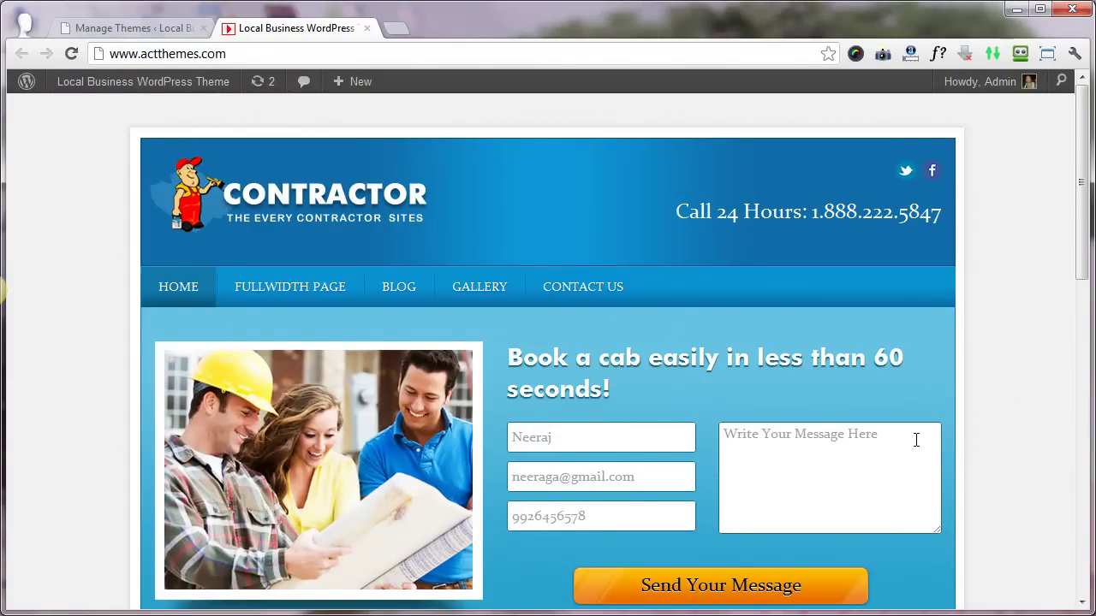
- Write the message 'I like you service. Interested to know more about it.' and send it
left_click(916, 440)
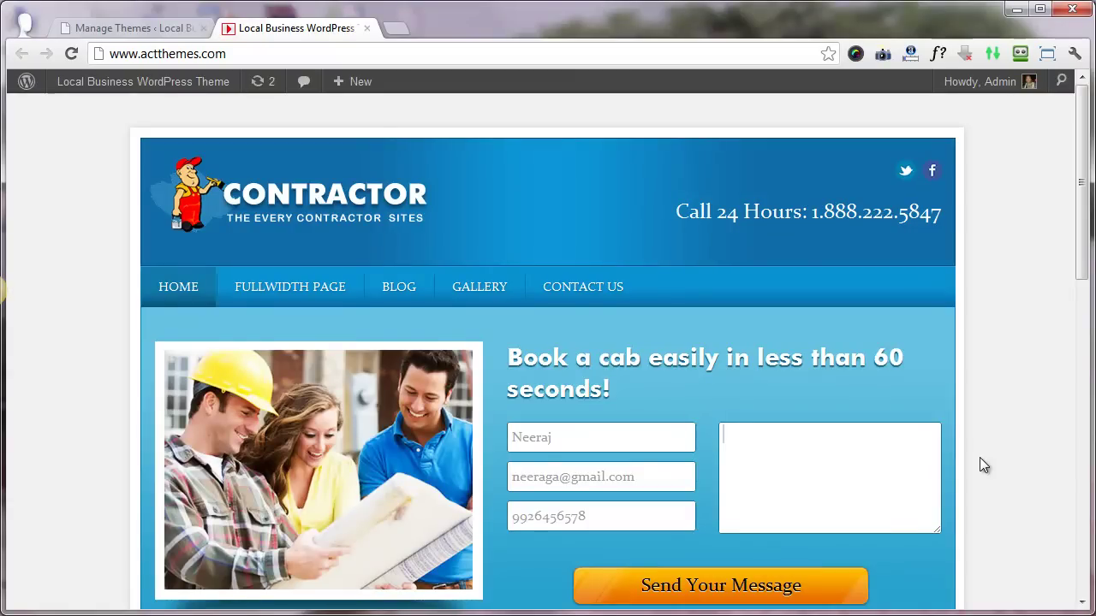
type("I like you service. Interested to know more about")
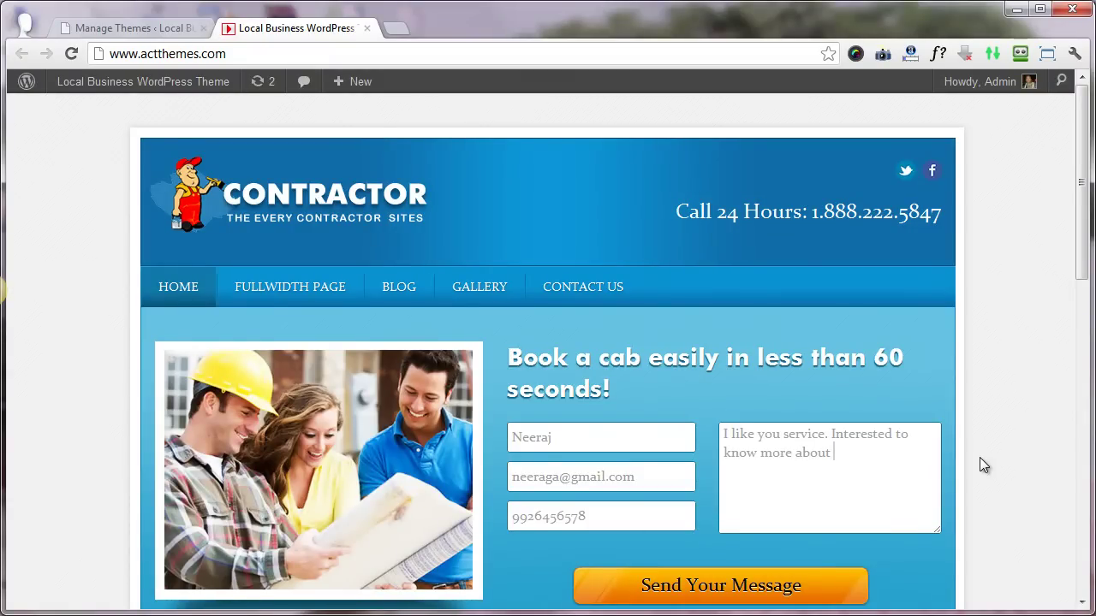
type(" it.")
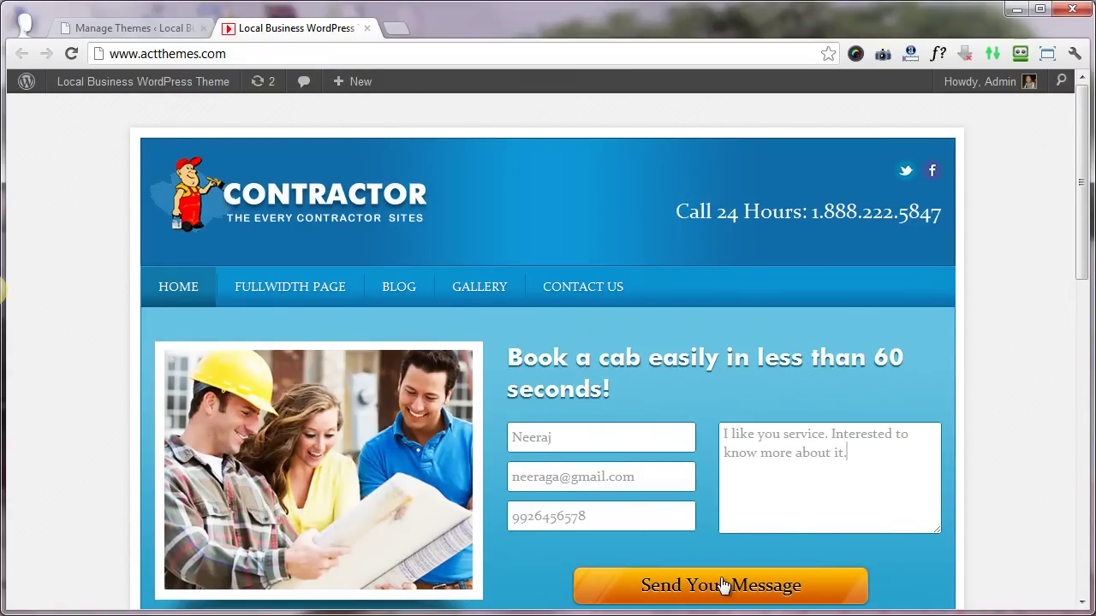
left_click(723, 585)
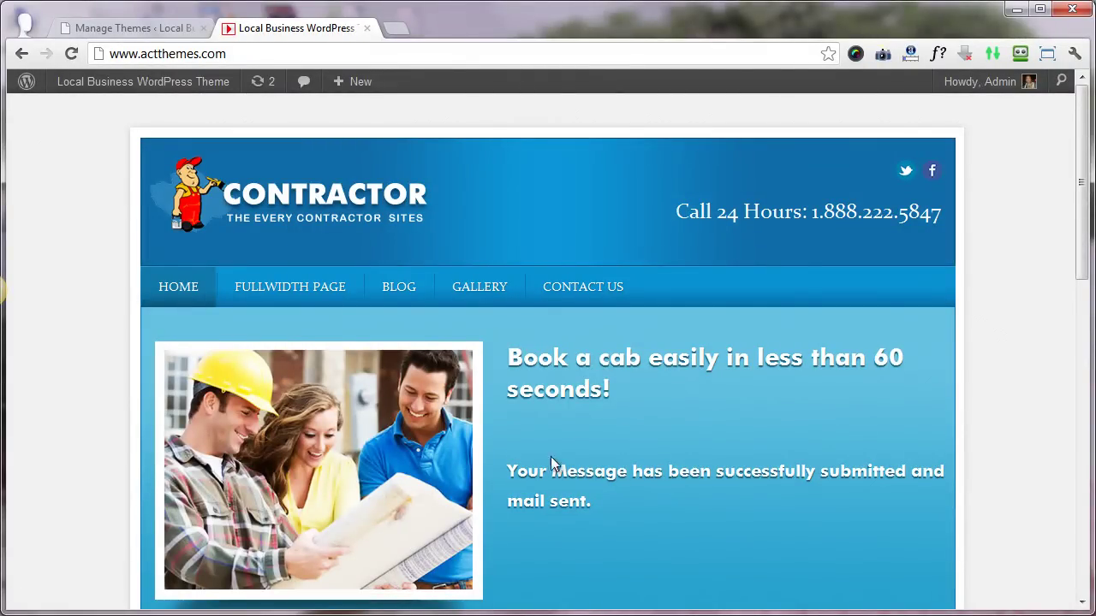
- Open Appearance > Leads Capture and scroll through the captured visitor messages
left_click(169, 27)
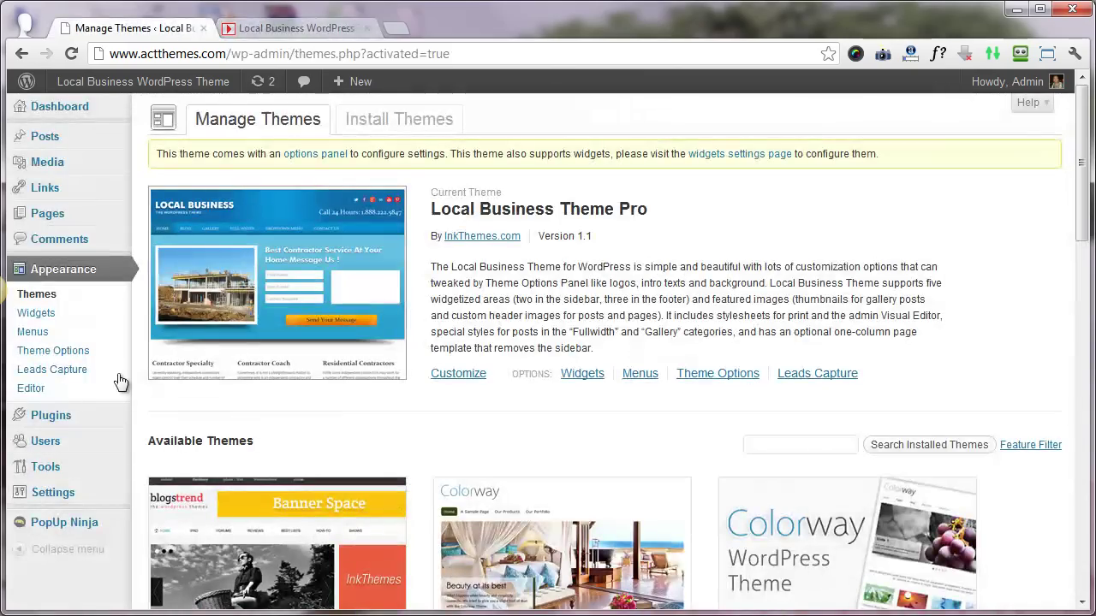
left_click(43, 377)
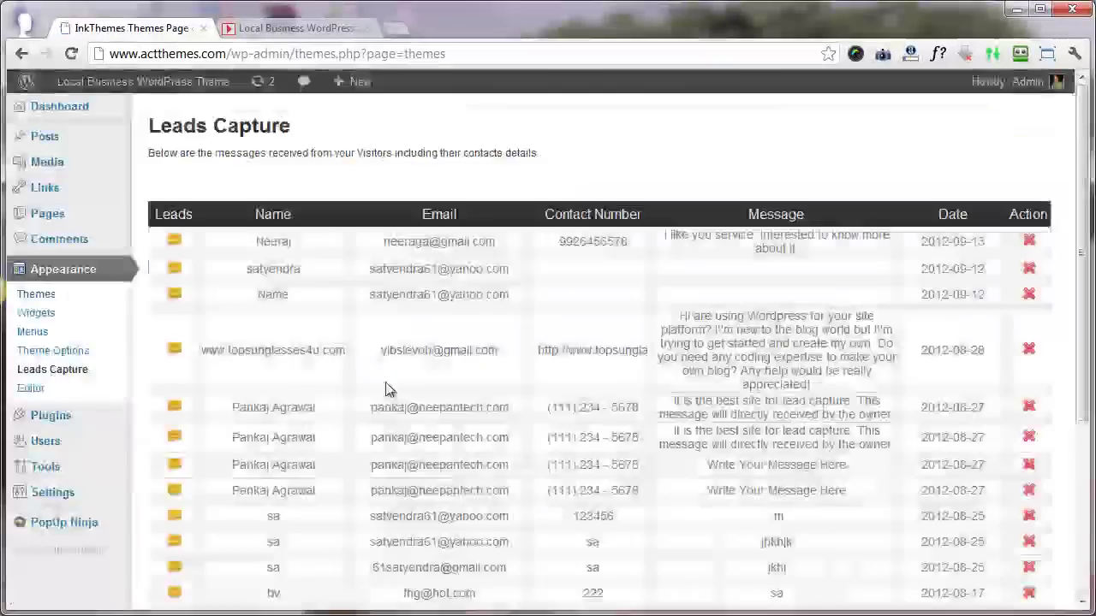
scroll(505, 363, "down", 5)
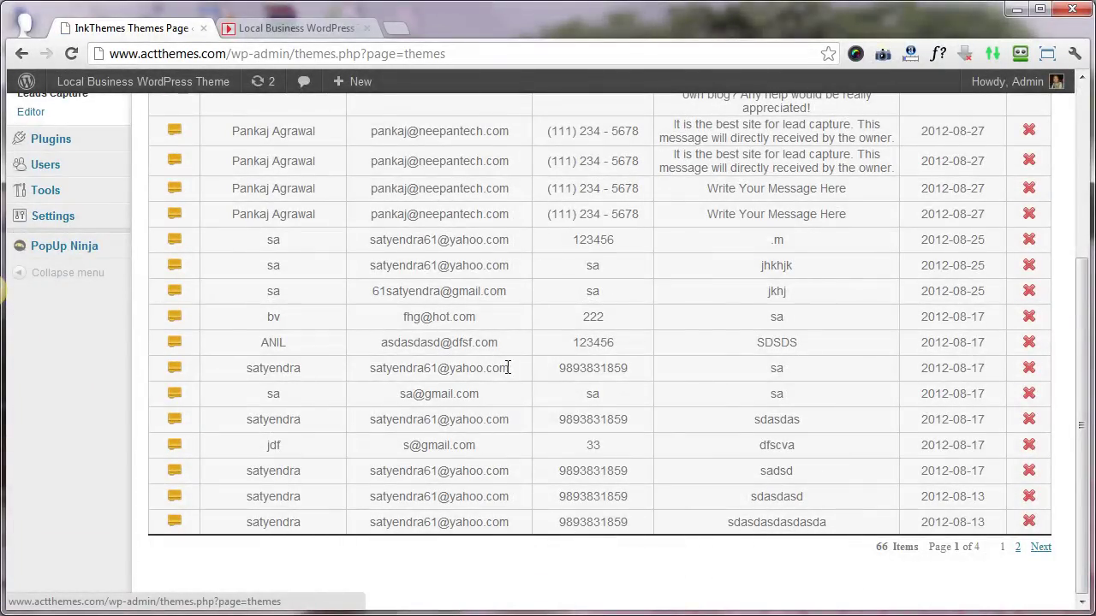
left_click_drag(1081, 348, 1080, 171)
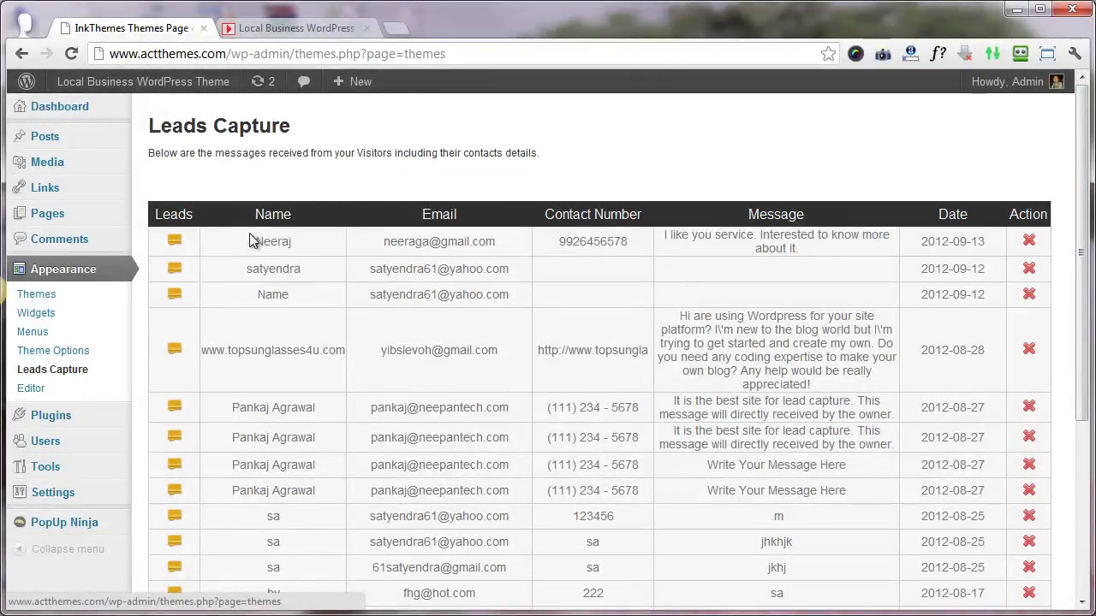
left_click_drag(249, 241, 264, 242)
left_click(281, 245)
- Check the message-sent confirmation on the live site, then return to the leads list
left_click(325, 29)
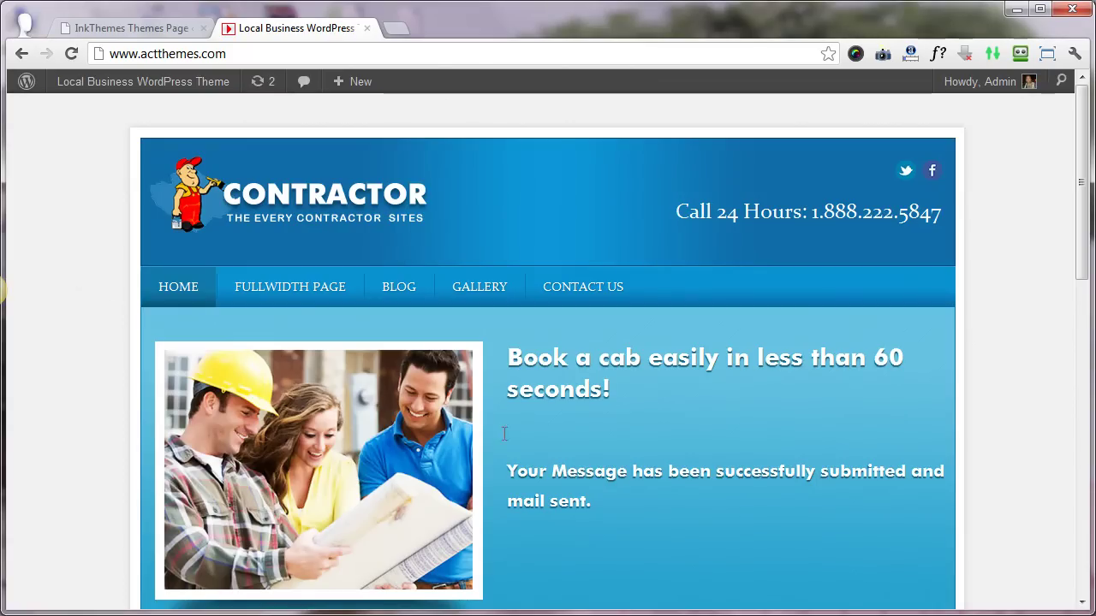
scroll(75, 347, "down", 1)
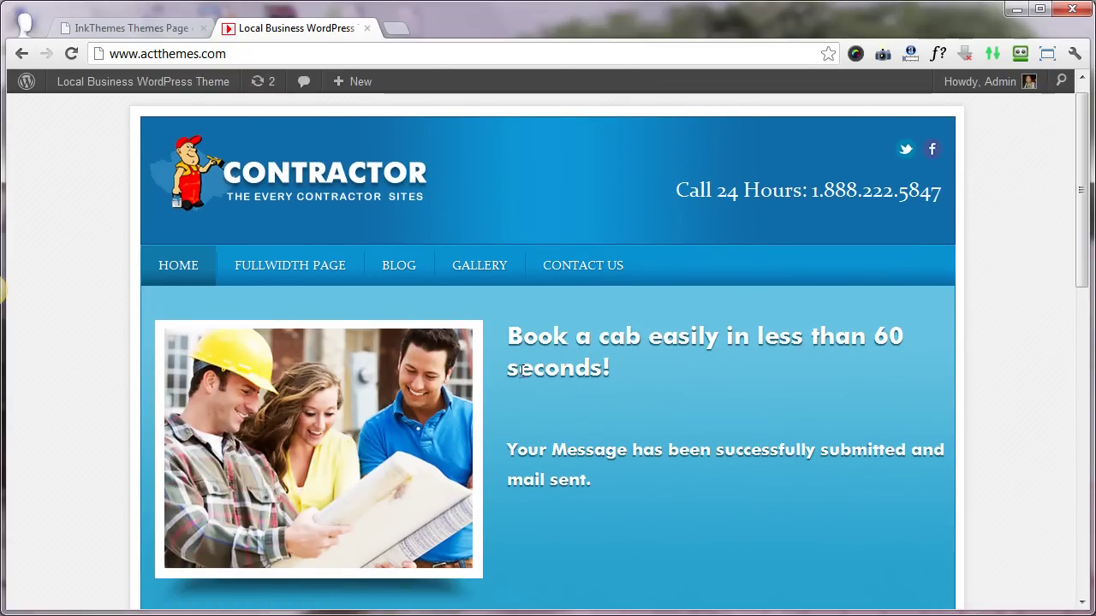
scroll(1081, 229, "up", 1)
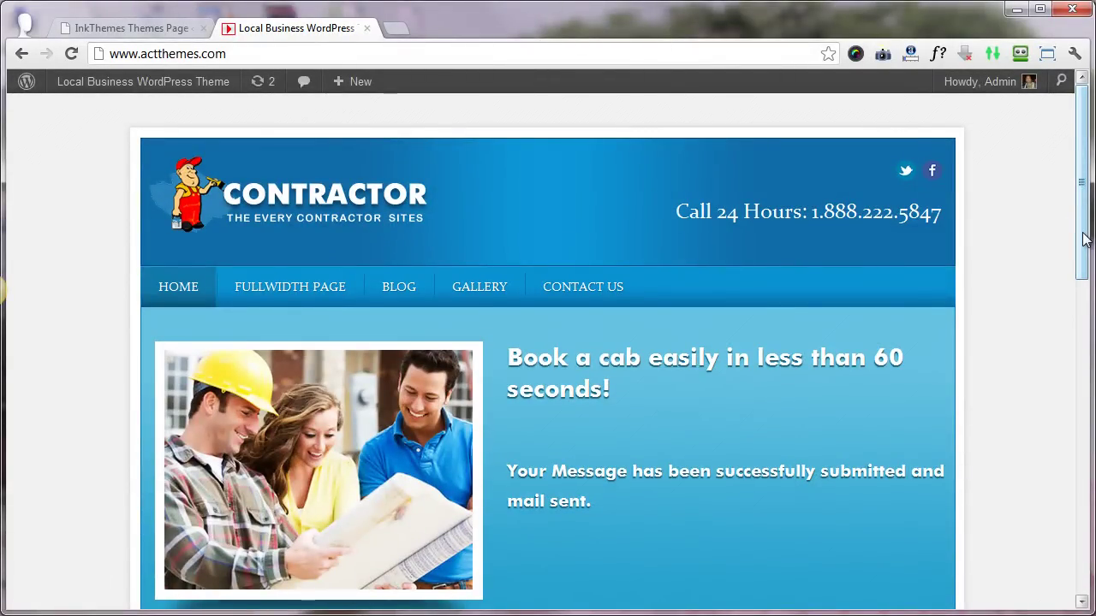
left_click(158, 28)
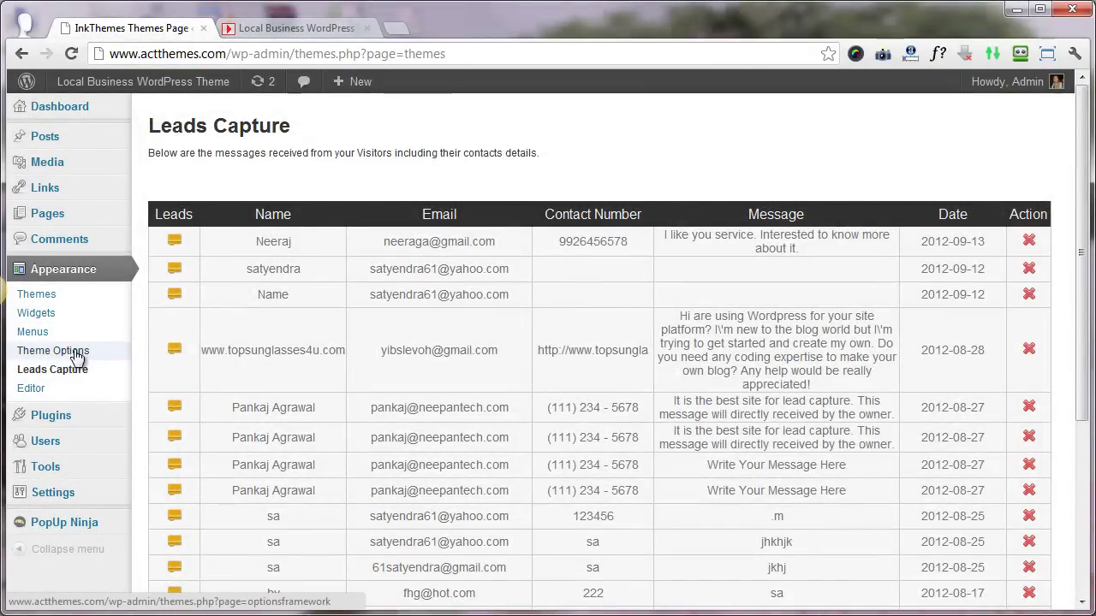
- Open Theme Options and review the custom logo, contact details and tracking code fields
left_click(69, 351)
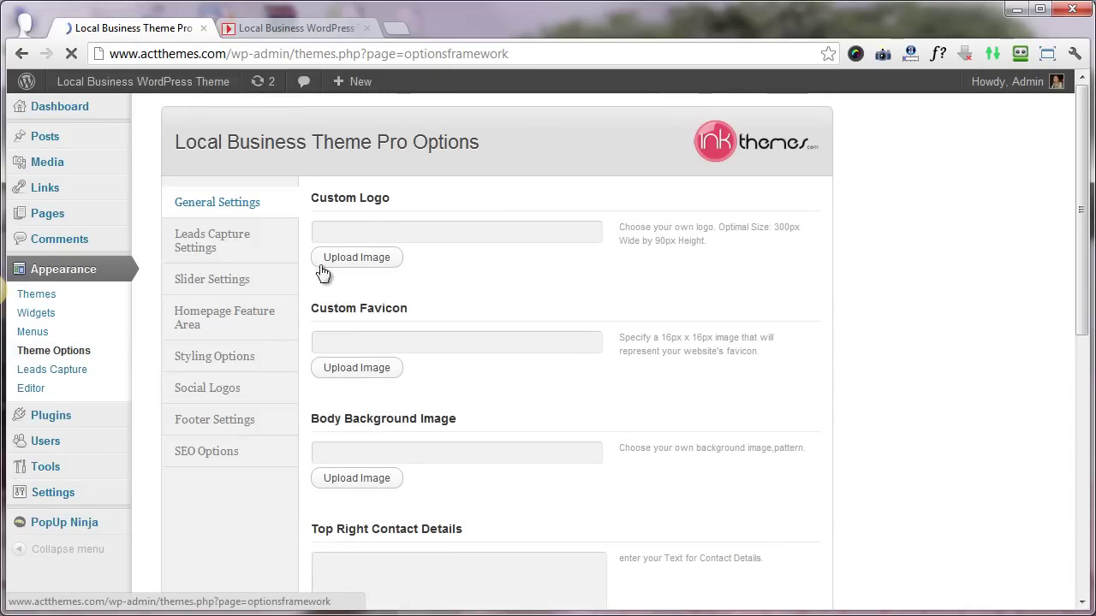
left_click(385, 226)
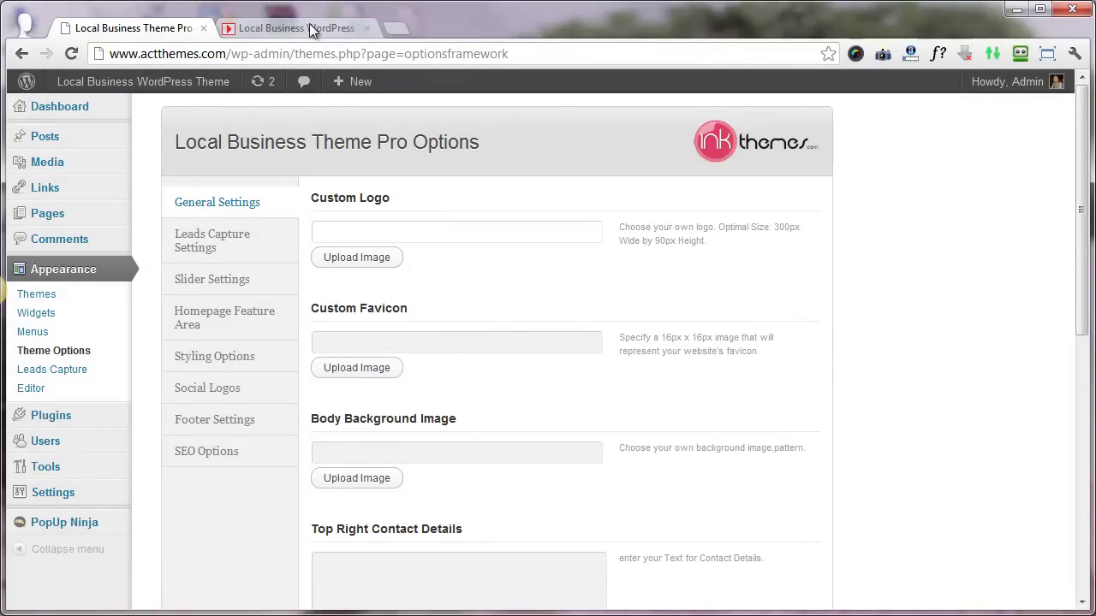
scroll(580, 385, "down", 2)
left_click(514, 435)
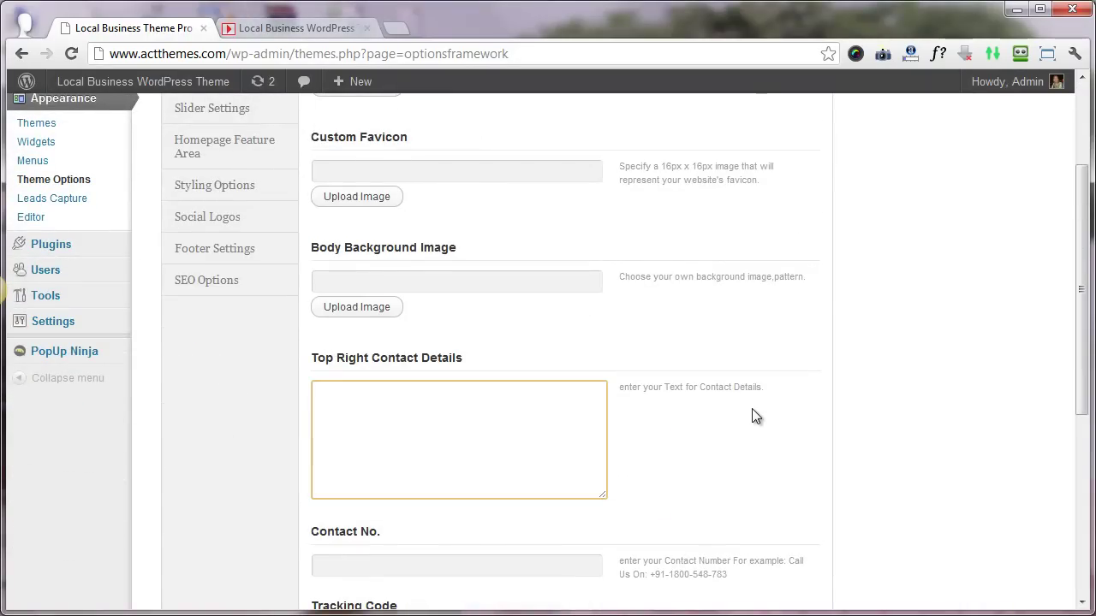
scroll(751, 416, "down", 1)
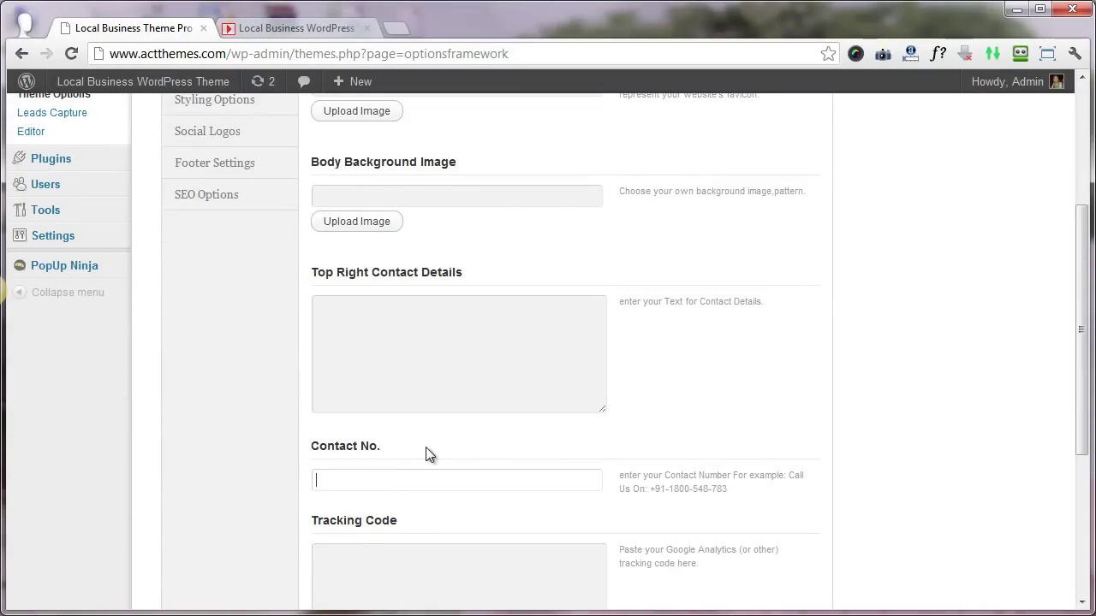
scroll(438, 459, "down", 1)
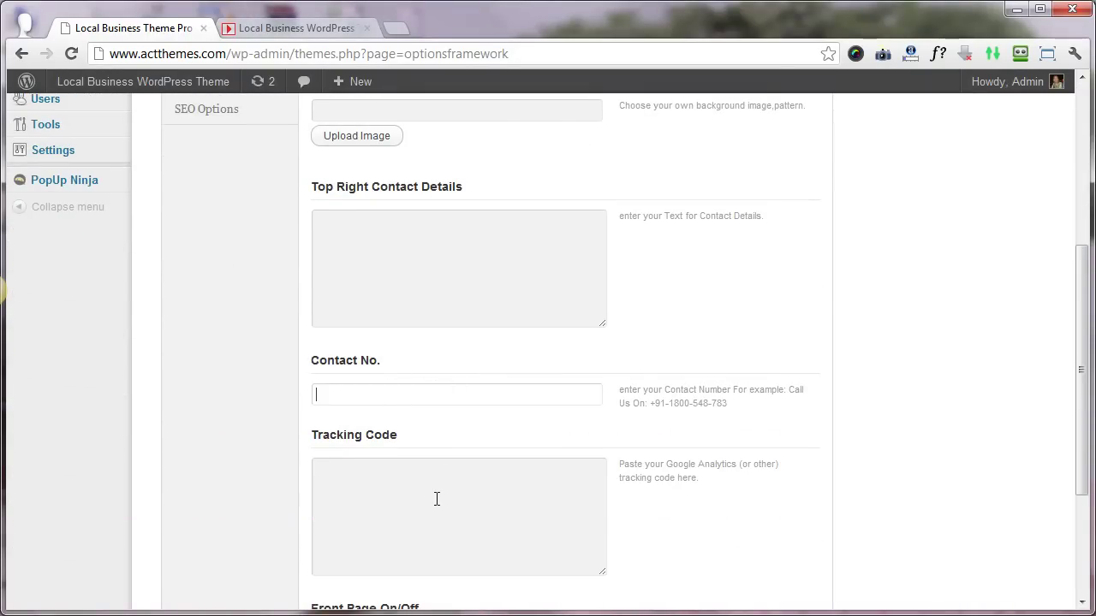
left_click(437, 499)
scroll(351, 455, "down", 2)
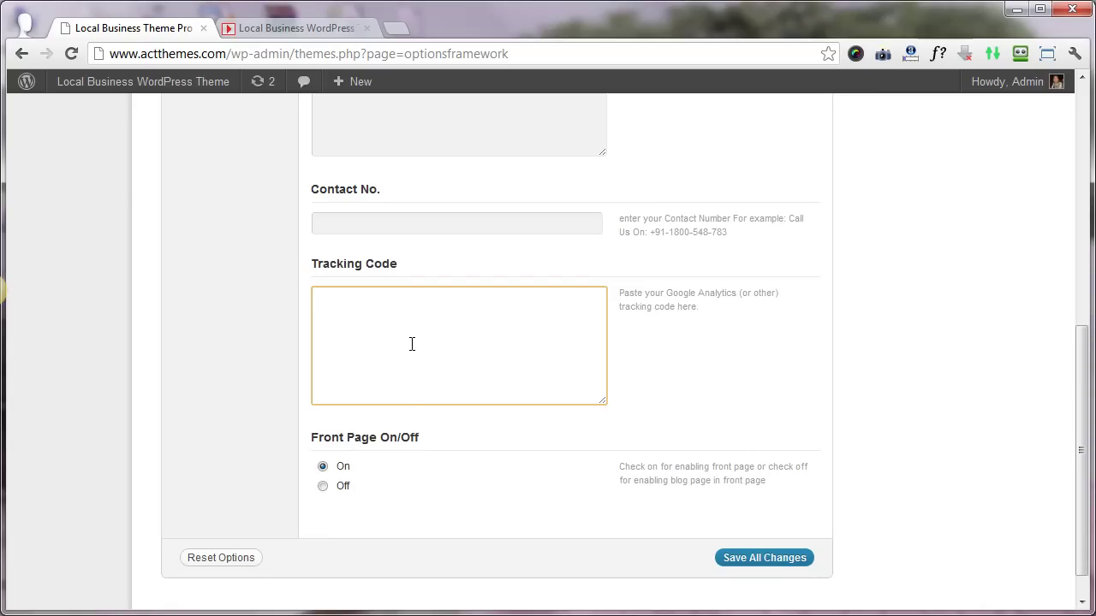
scroll(412, 344, "up", 4)
scroll(411, 344, "up", 2)
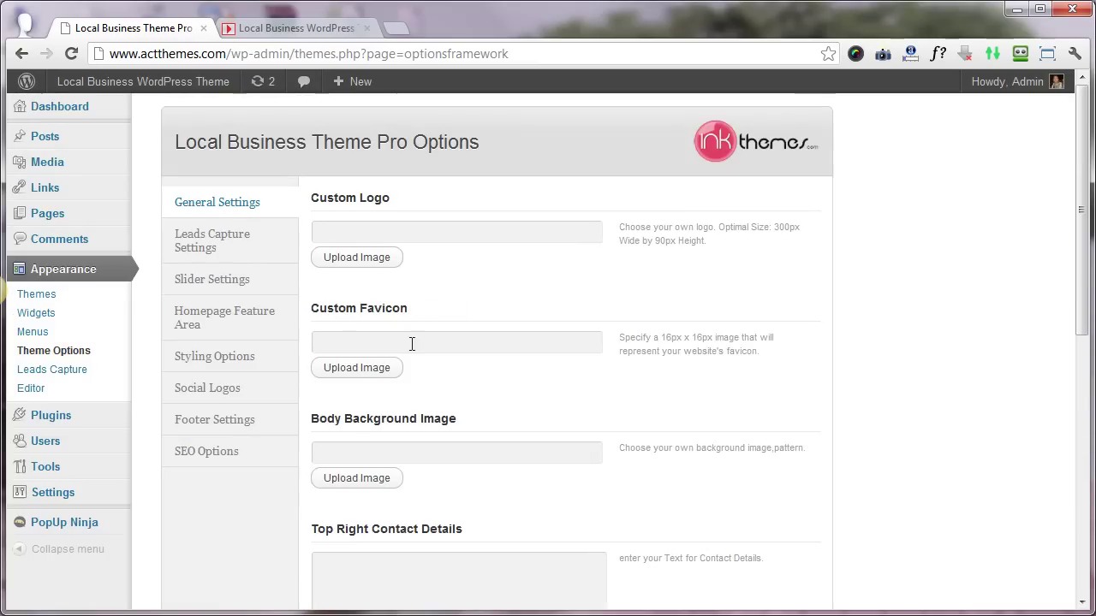
- Choose logo.png from the desktop as the Custom Logo image
left_click(365, 233)
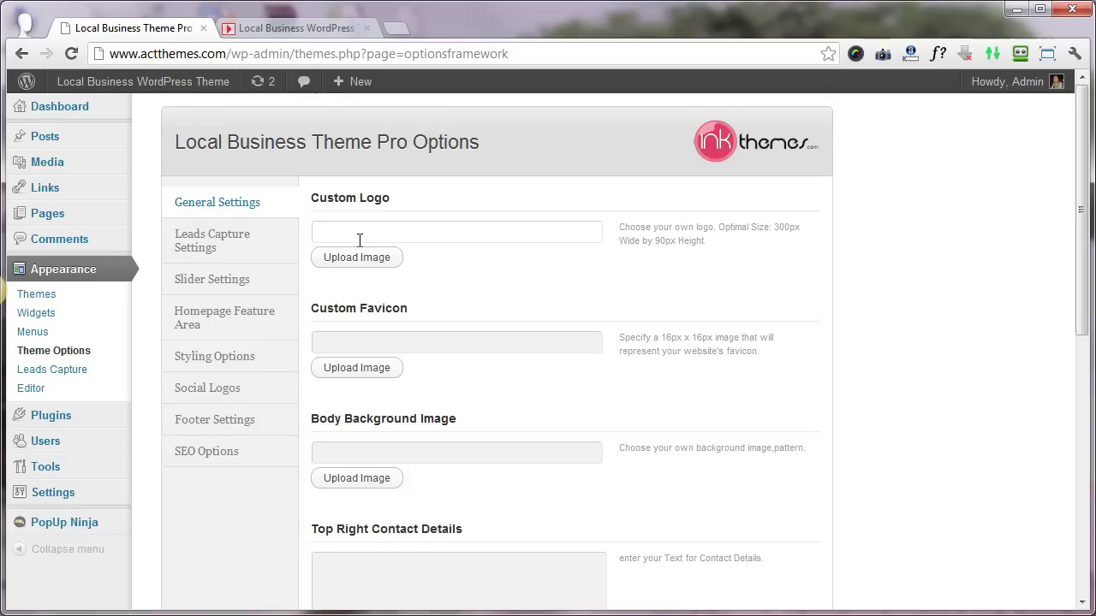
left_click(360, 259)
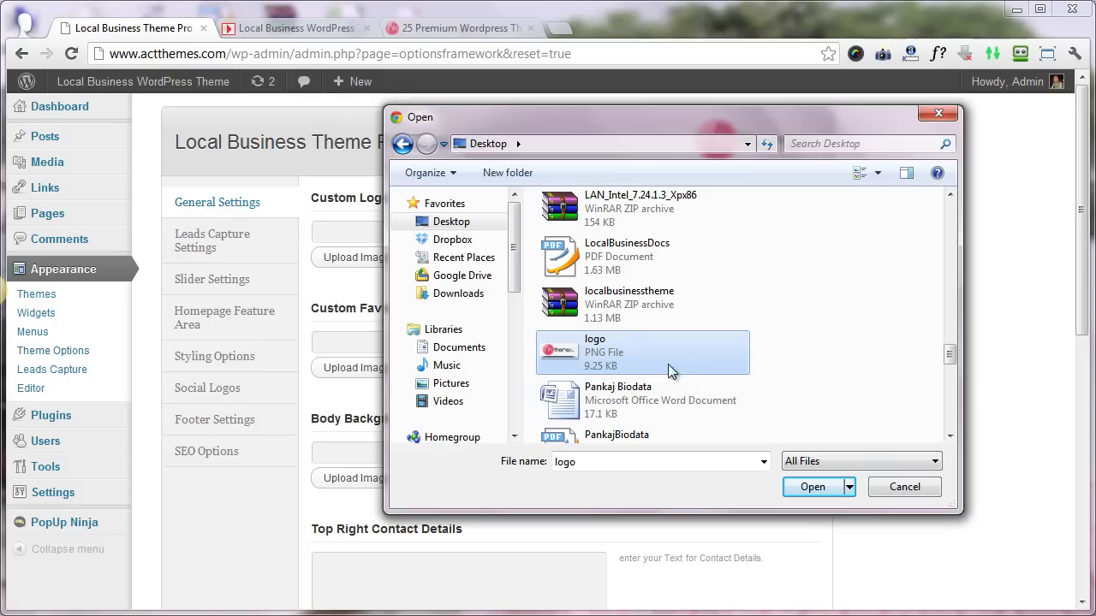
left_click(811, 486)
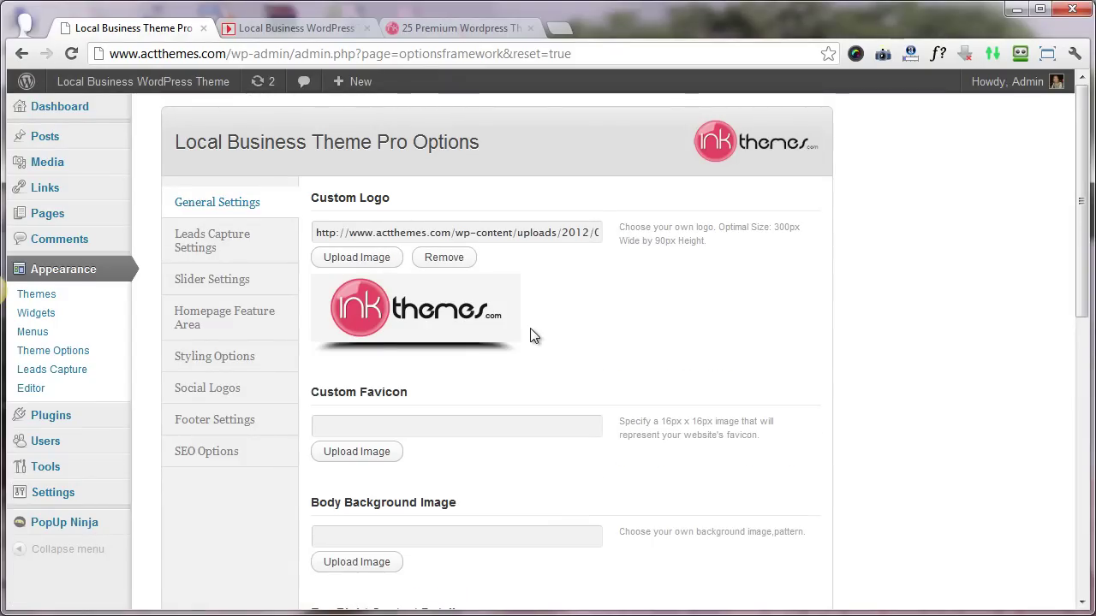
- Save the logo change and reload the live site to see the inkthemes logo
scroll(839, 528, "down", 5)
scroll(795, 543, "down", 3)
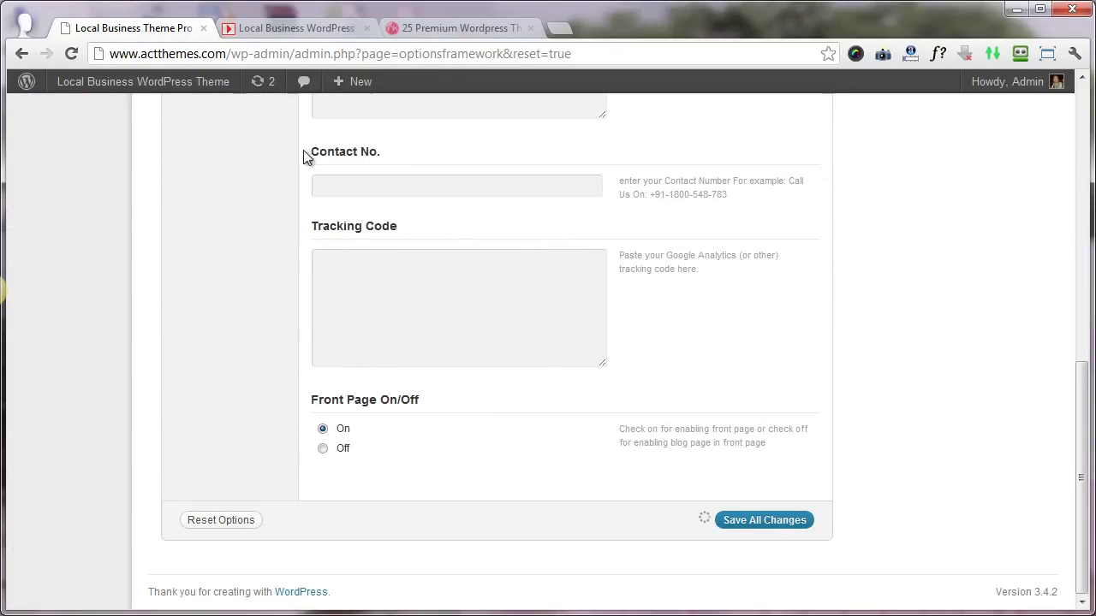
left_click(283, 28)
left_click(73, 54)
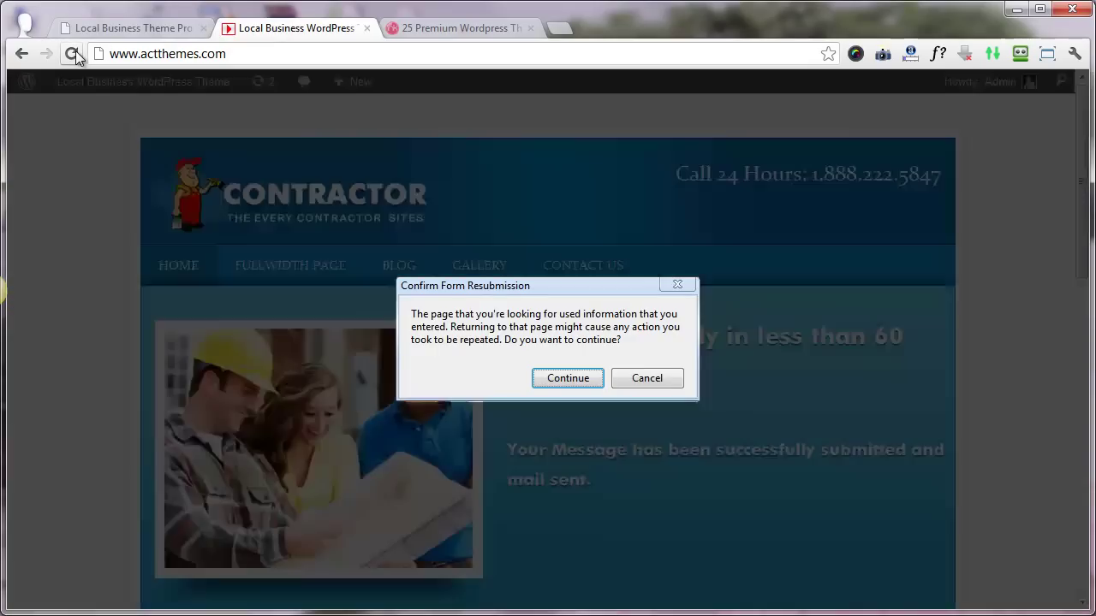
left_click(567, 378)
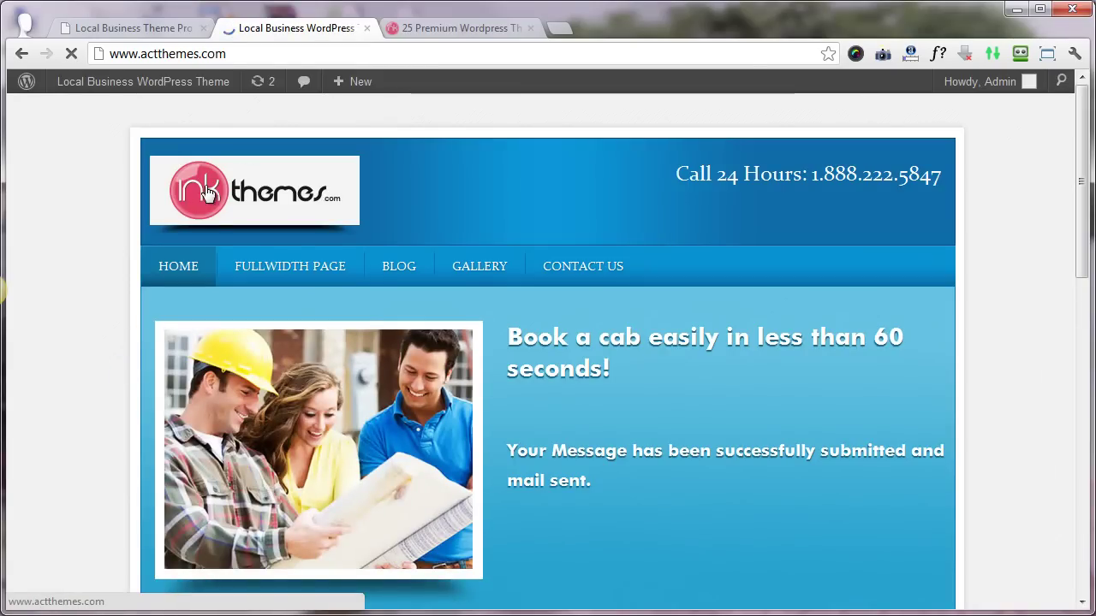
left_click(123, 29)
- Edit Top Right Contact Details to read 'Contact Us. Call:' followed by the phone number
scroll(104, 207, "up", 5)
scroll(103, 274, "up", 4)
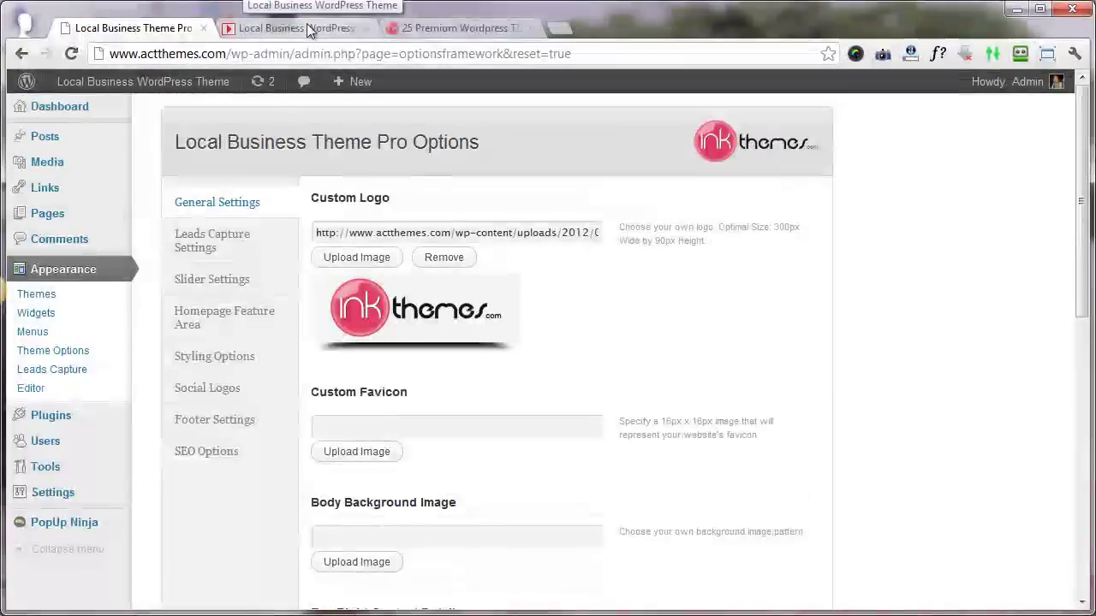
left_click(310, 29)
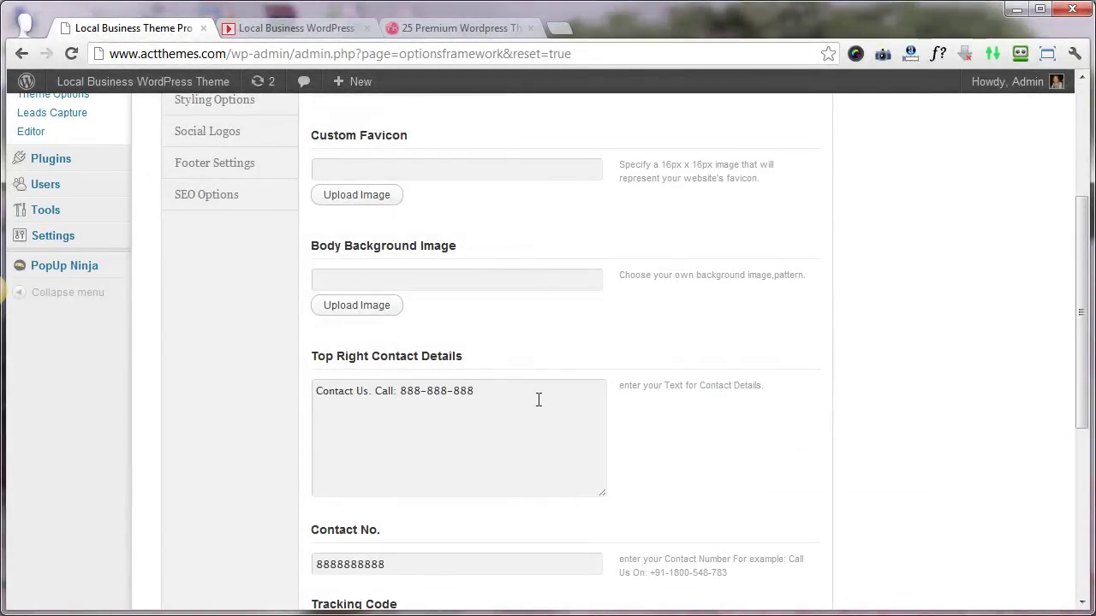
left_click_drag(553, 395, 264, 396)
left_click(412, 400)
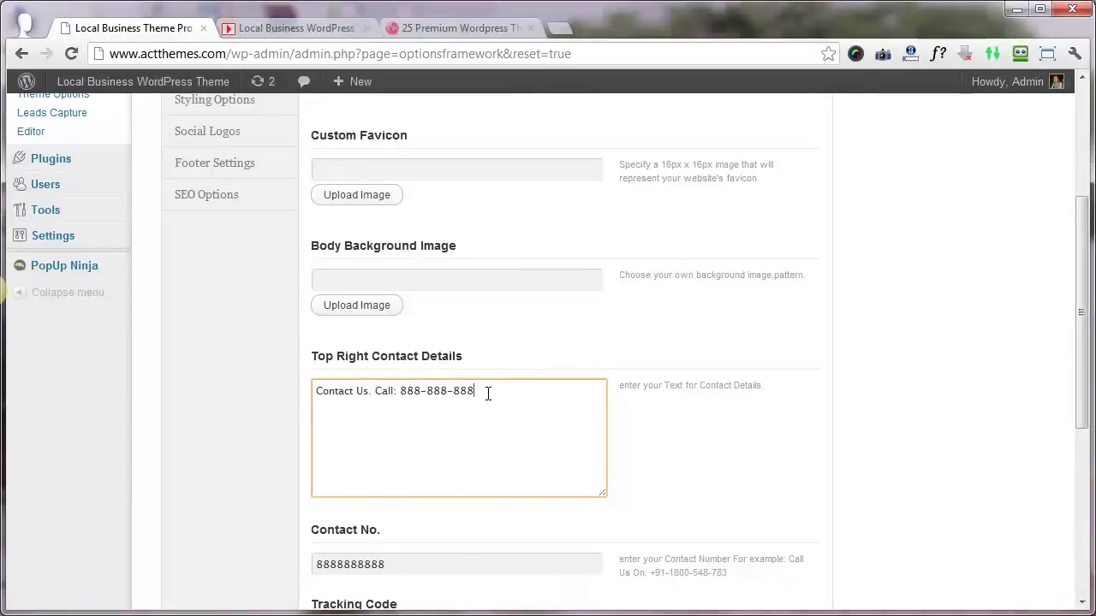
left_click_drag(487, 392, 331, 399)
left_click(465, 419)
- Check the new contact text on the live site and return to theme options
left_click(291, 28)
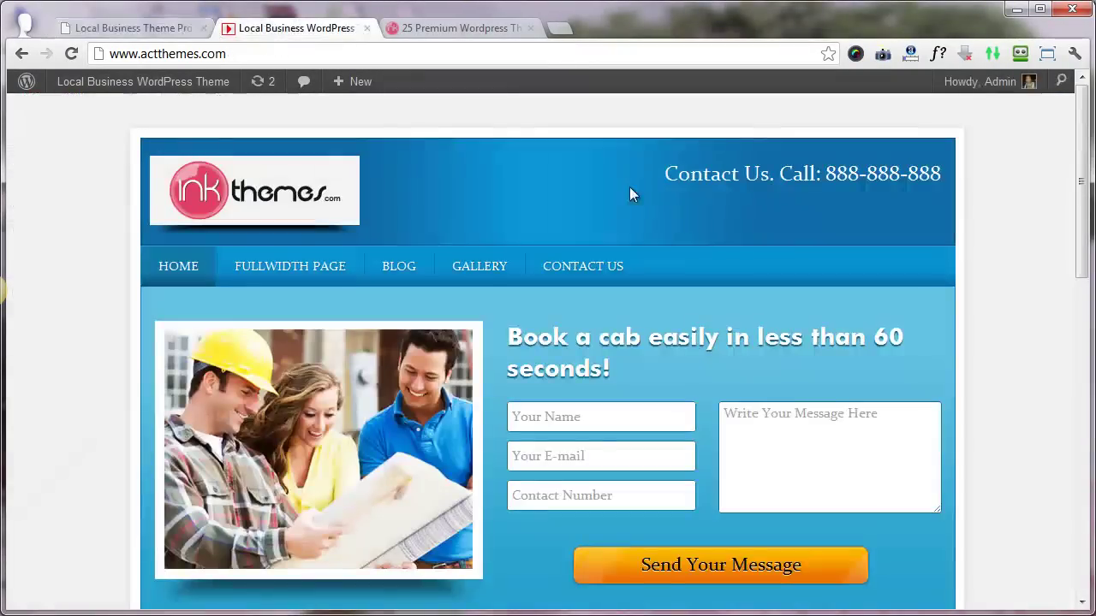
left_click(83, 18)
scroll(408, 228, "down", 3)
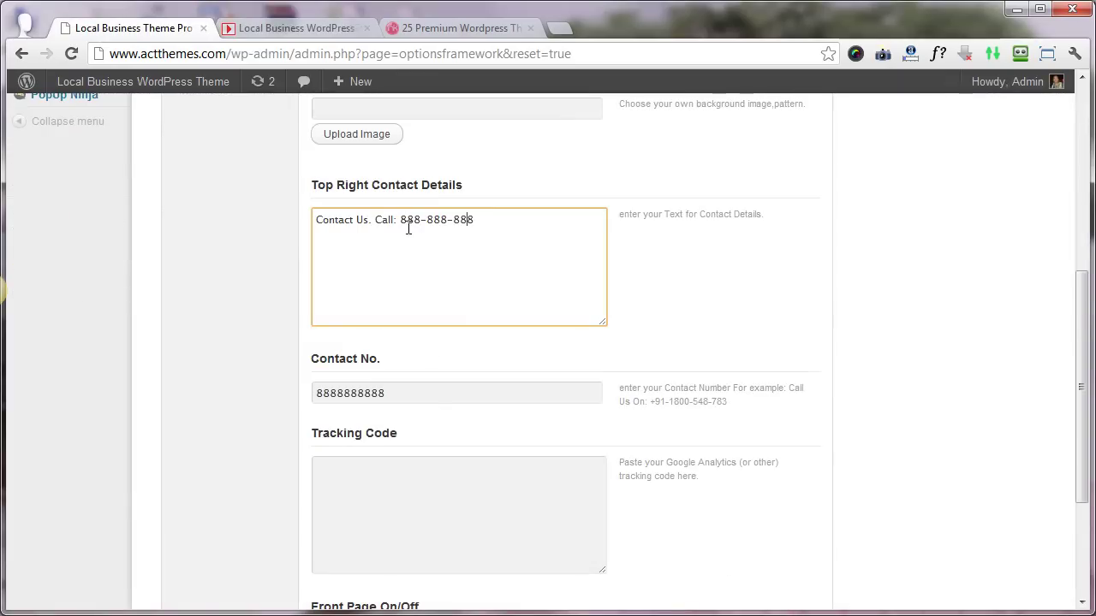
scroll(426, 401, "up", 5)
- Open Leads Capture Settings and check the home page lead form on the live site
left_click(245, 253)
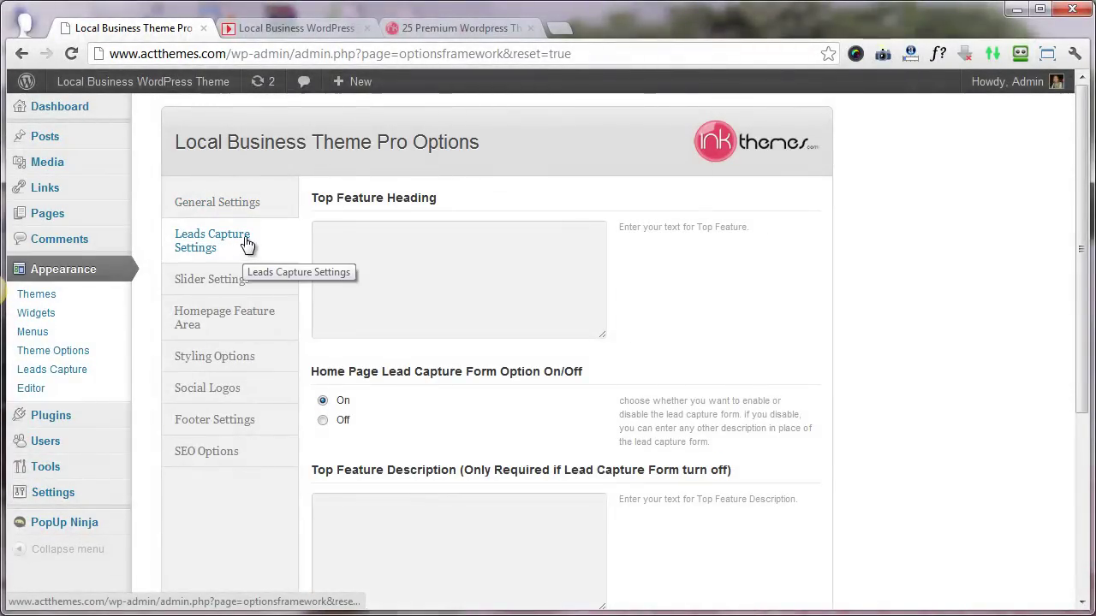
left_click(282, 30)
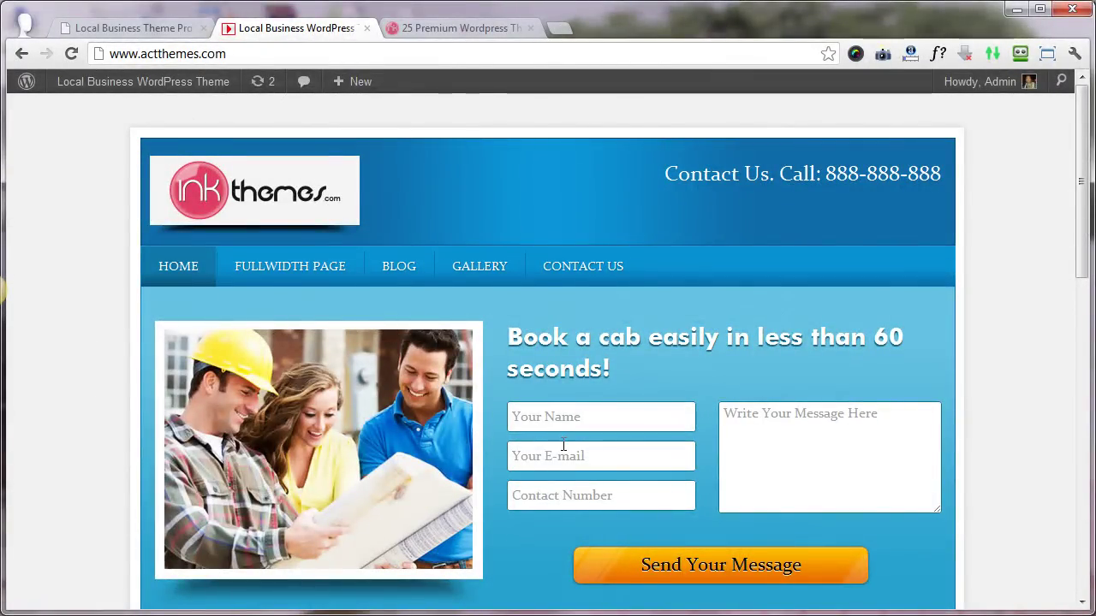
scroll(563, 446, "down", 2)
scroll(560, 448, "down", 2)
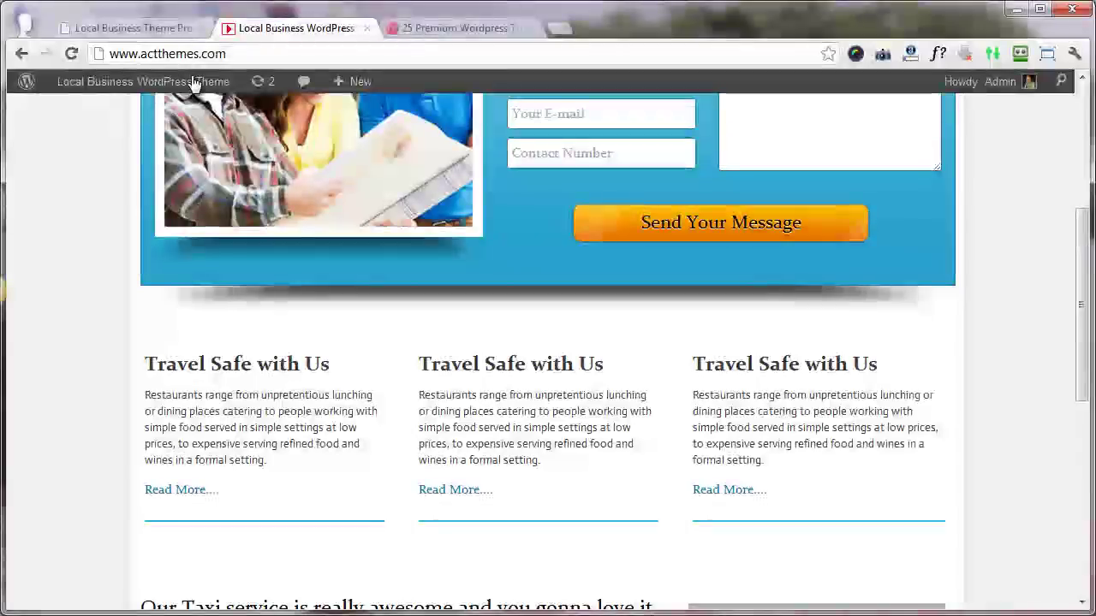
left_click(143, 19)
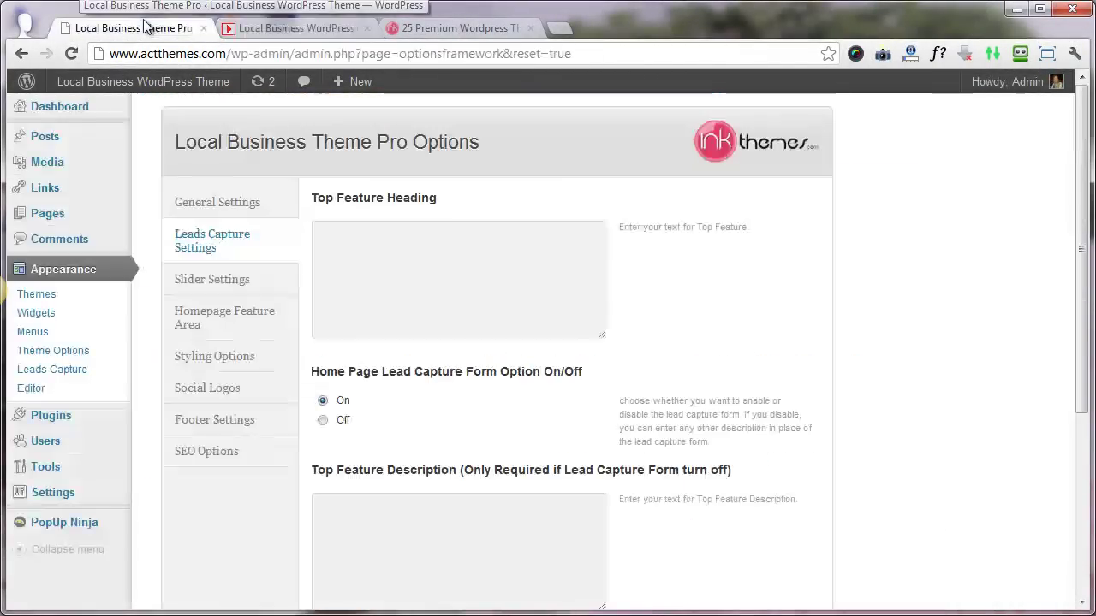
- Move through the feature area and Slider Settings sections, comparing with the live site
left_click(220, 323)
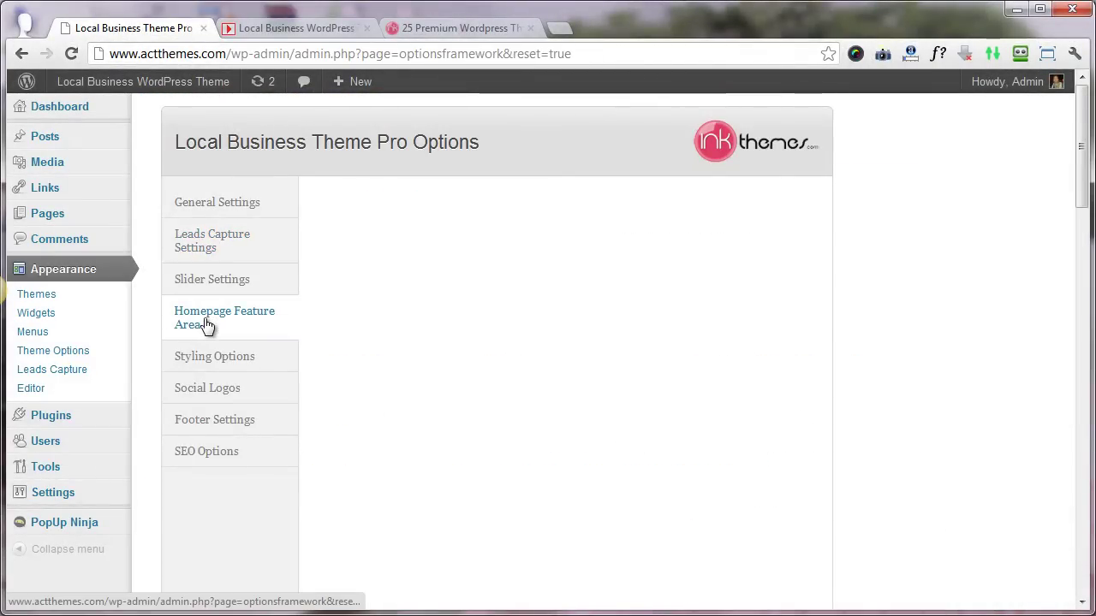
left_click(216, 283)
left_click(267, 29)
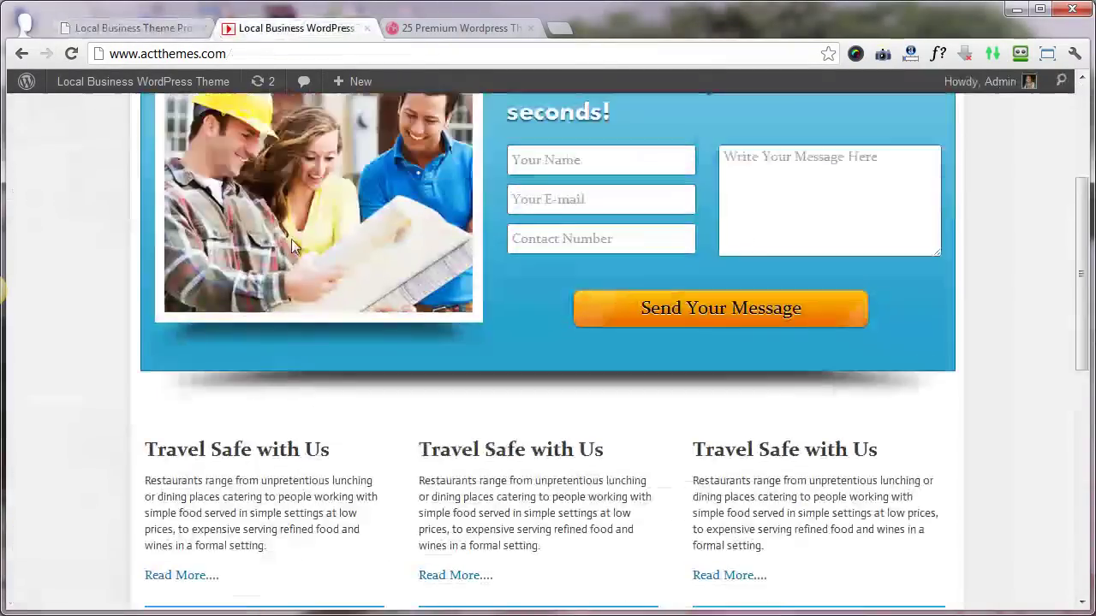
scroll(357, 325, "up", 2)
left_click(123, 27)
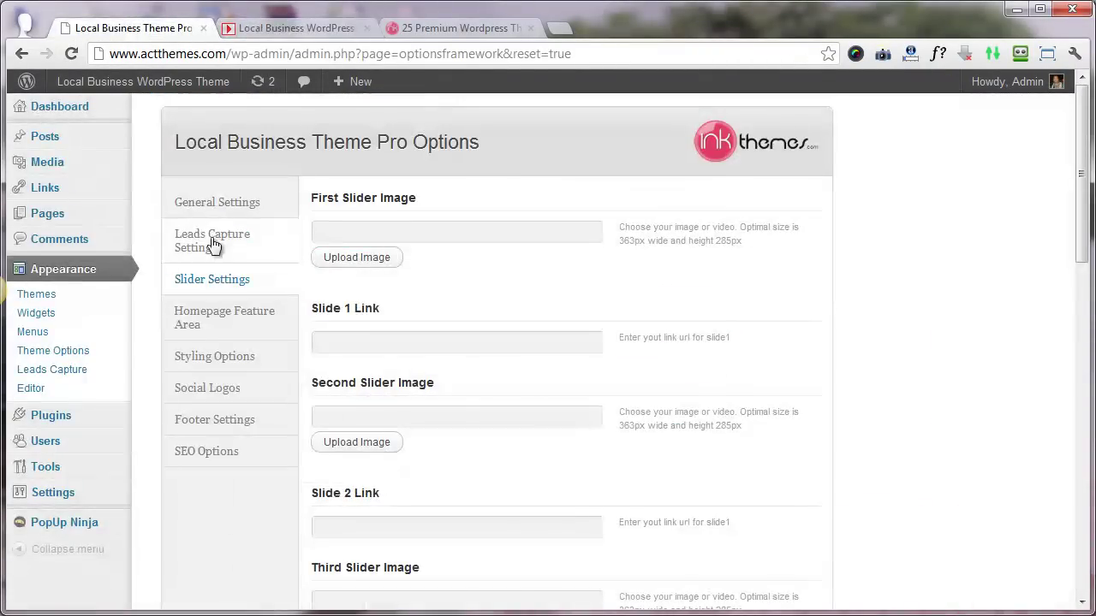
left_click(239, 28)
left_click(123, 27)
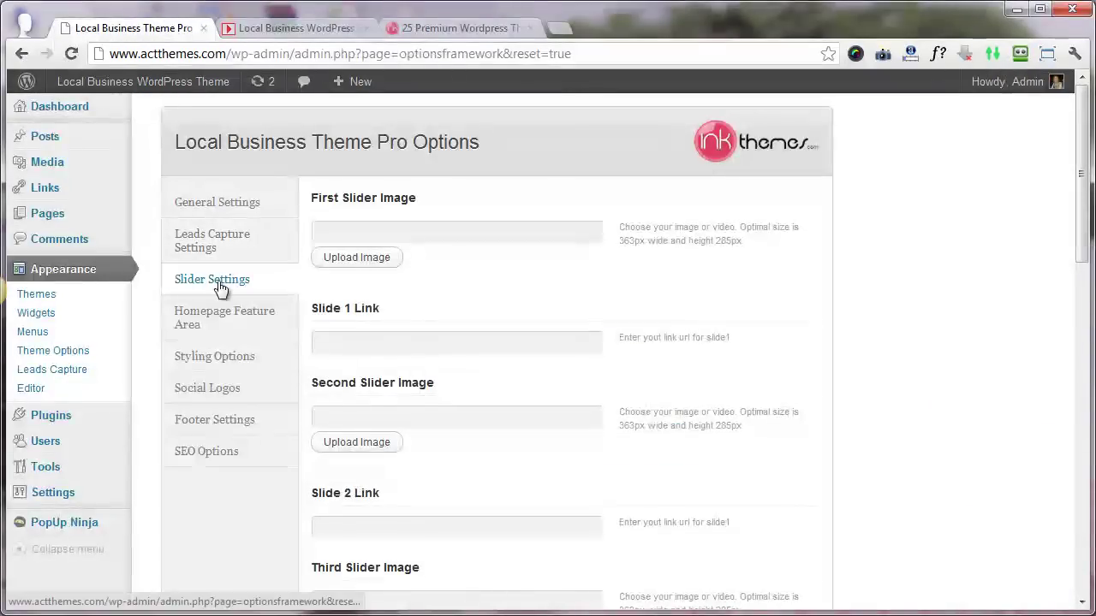
- Select 'coffee' as the Theme Stylesheet in Styling Options
left_click(263, 373)
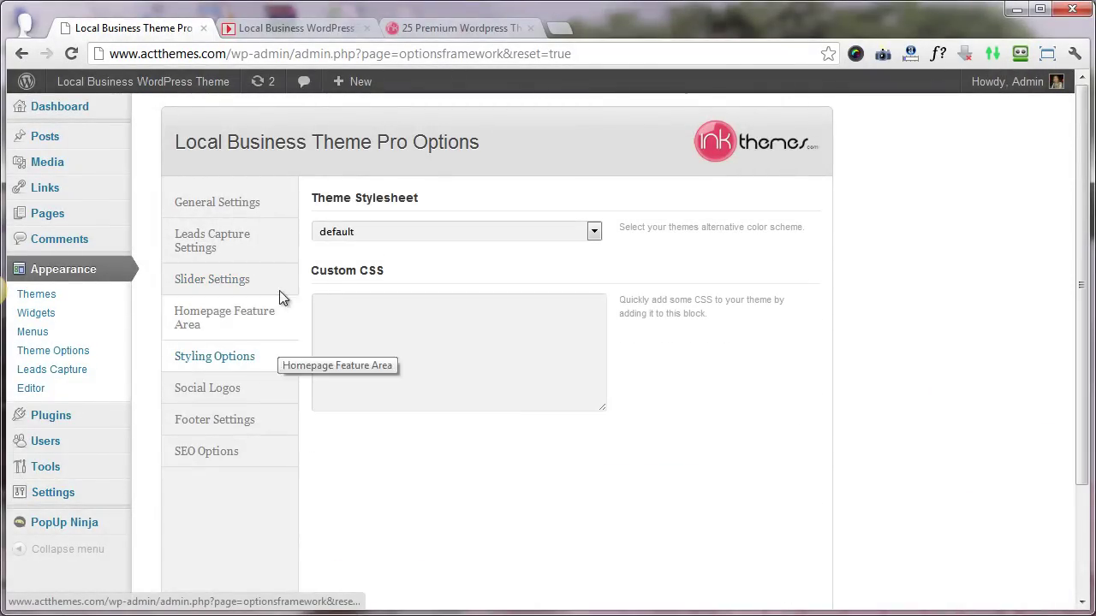
left_click(257, 29)
left_click(103, 30)
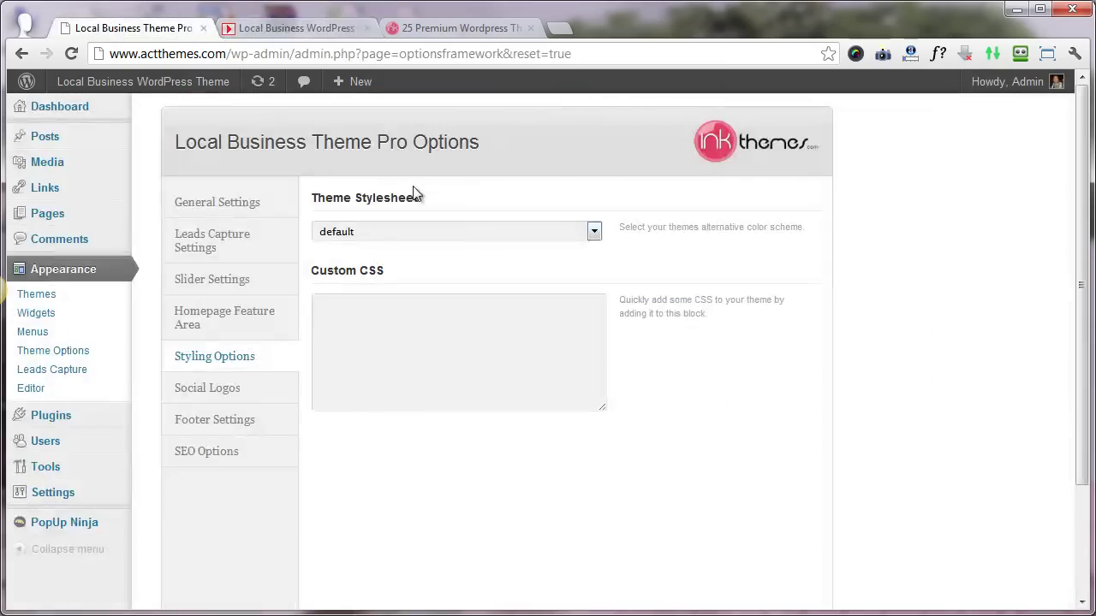
left_click(377, 235)
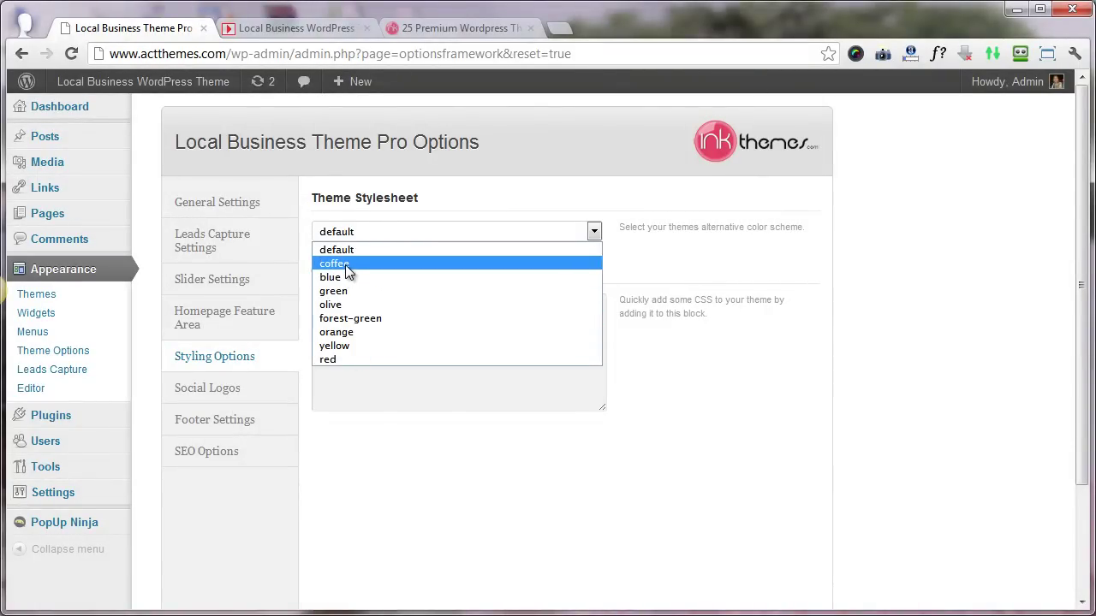
left_click(345, 265)
- Save the coffee colour scheme and preview the brown site
scroll(835, 393, "down", 2)
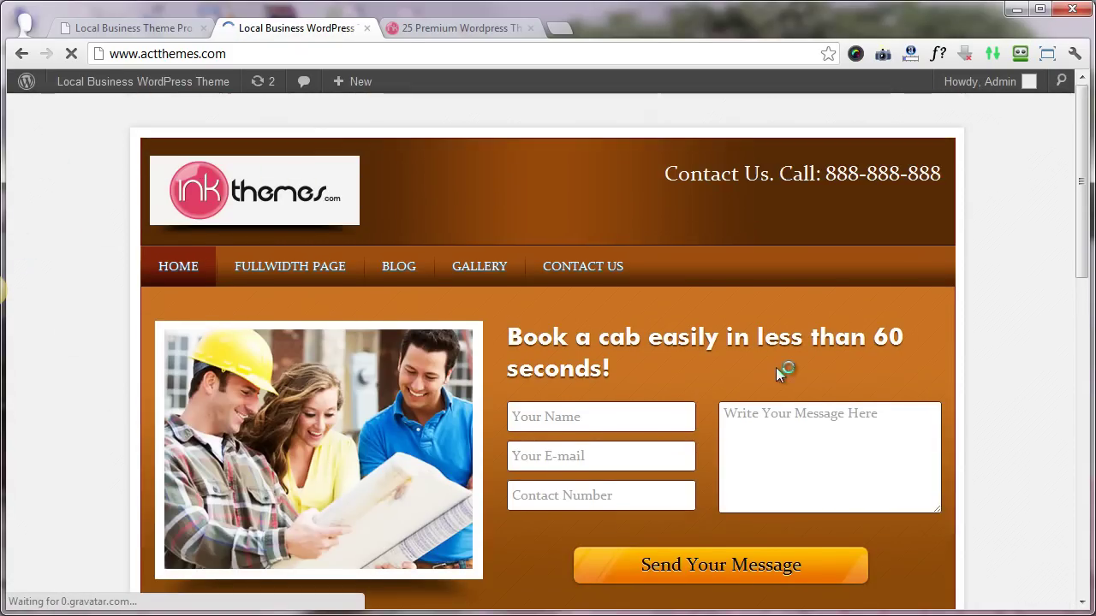
scroll(185, 289, "down", 5)
scroll(184, 289, "down", 5)
scroll(183, 299, "up", 3)
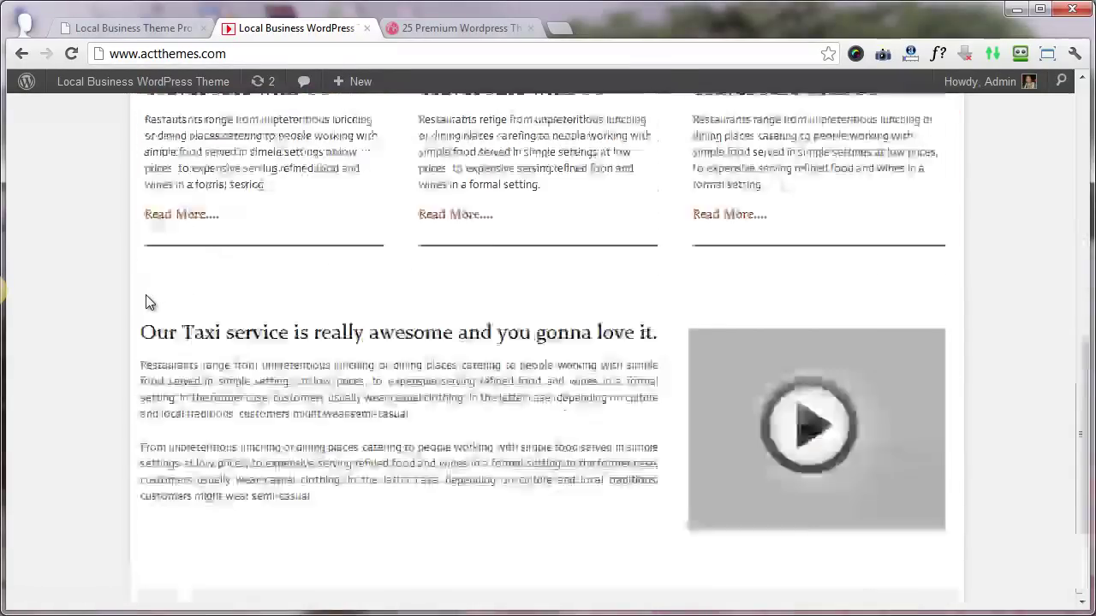
scroll(147, 300, "up", 10)
left_click(93, 26)
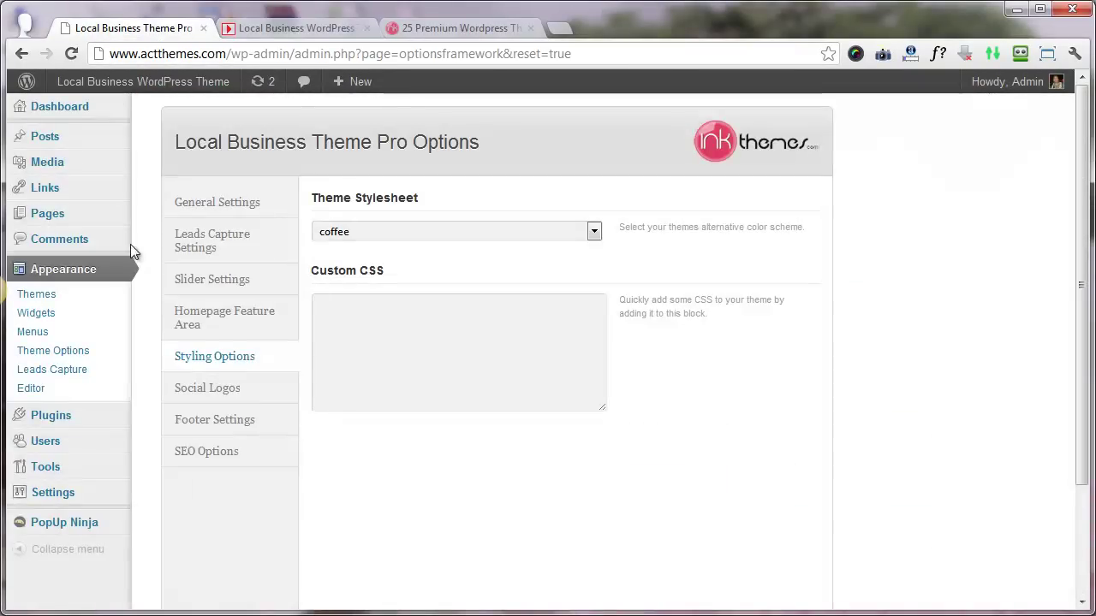
- In Social Logos, enter twitter.com/inkthemes as the Twitter link and facebook.com/inkthemes as the Facebook link
left_click(259, 392)
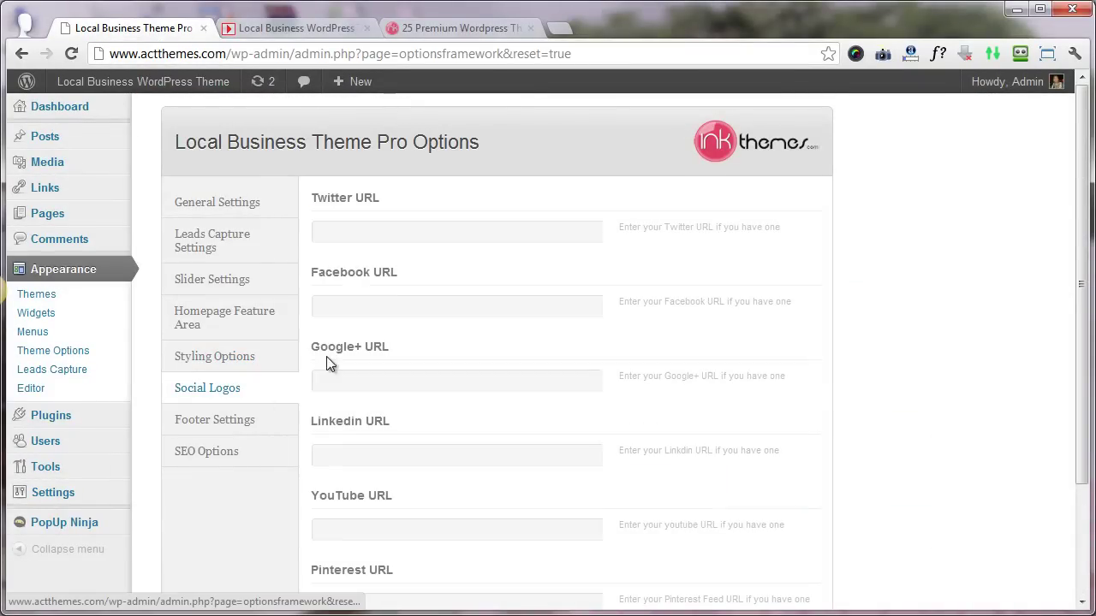
left_click(364, 226)
type("twi")
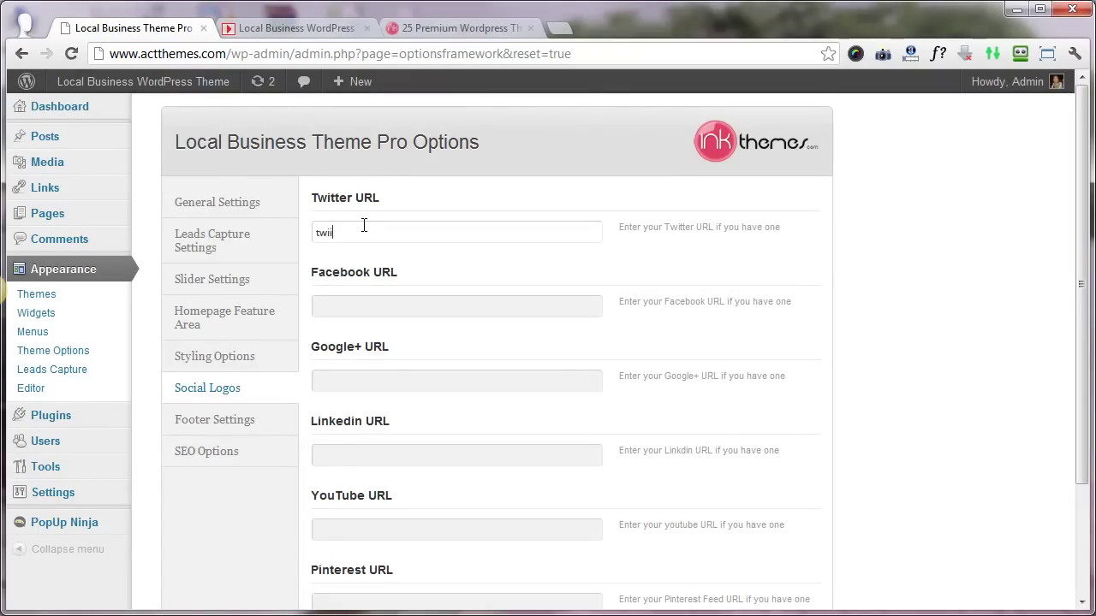
type("tter.com/inkthemes")
left_click(387, 306)
type("facebook.com/inkth")
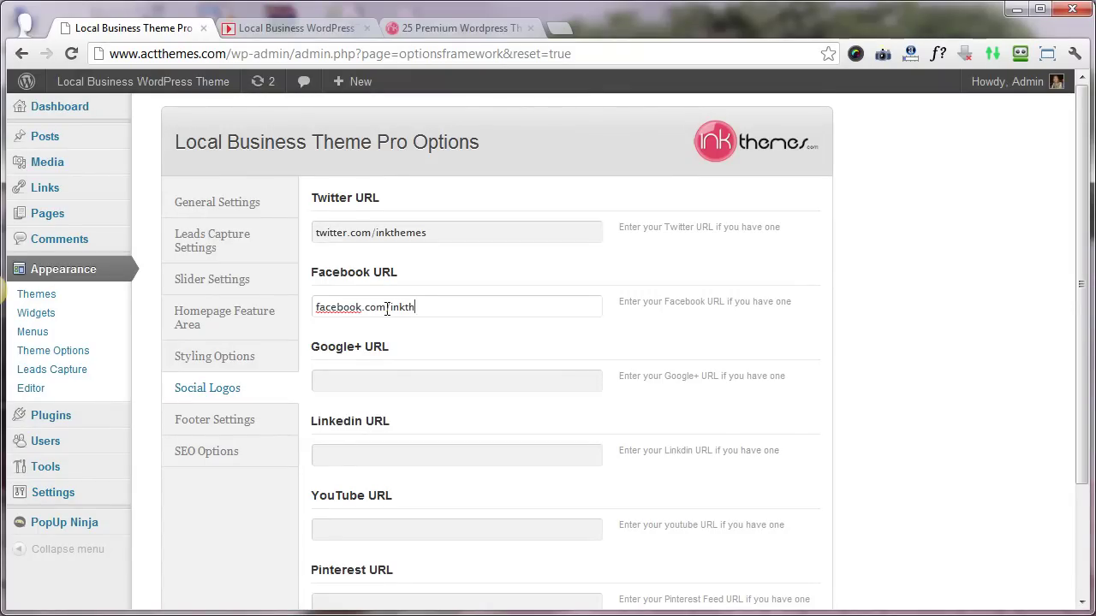
type("emes")
left_click(457, 236)
left_click(456, 306)
- Save all theme option changes and reload the live site to confirm the social icons
scroll(837, 428, "down", 1)
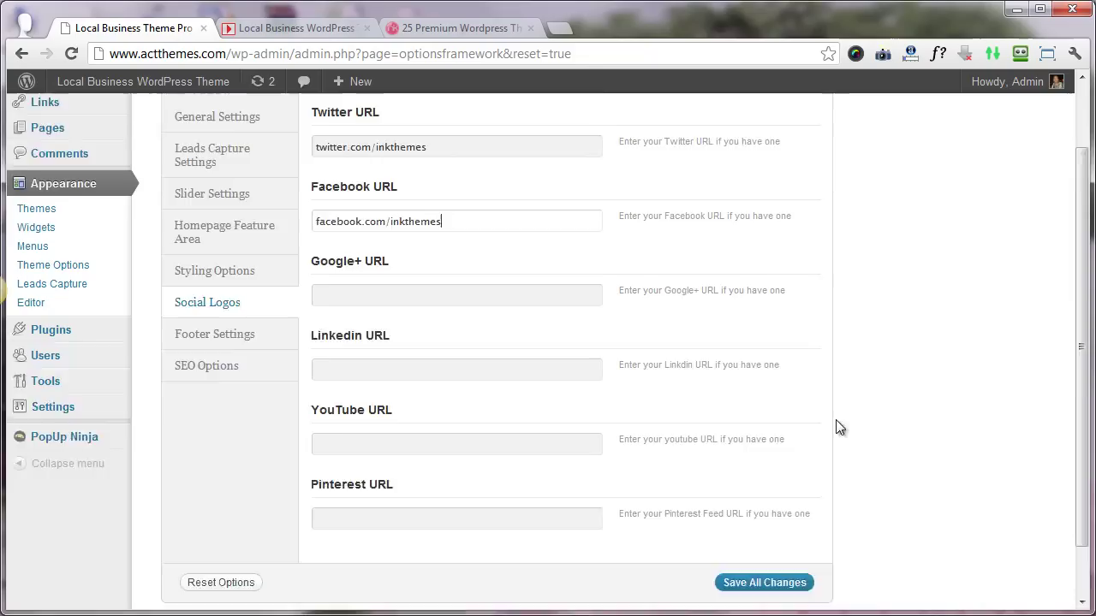
scroll(788, 479, "down", 1)
left_click(757, 520)
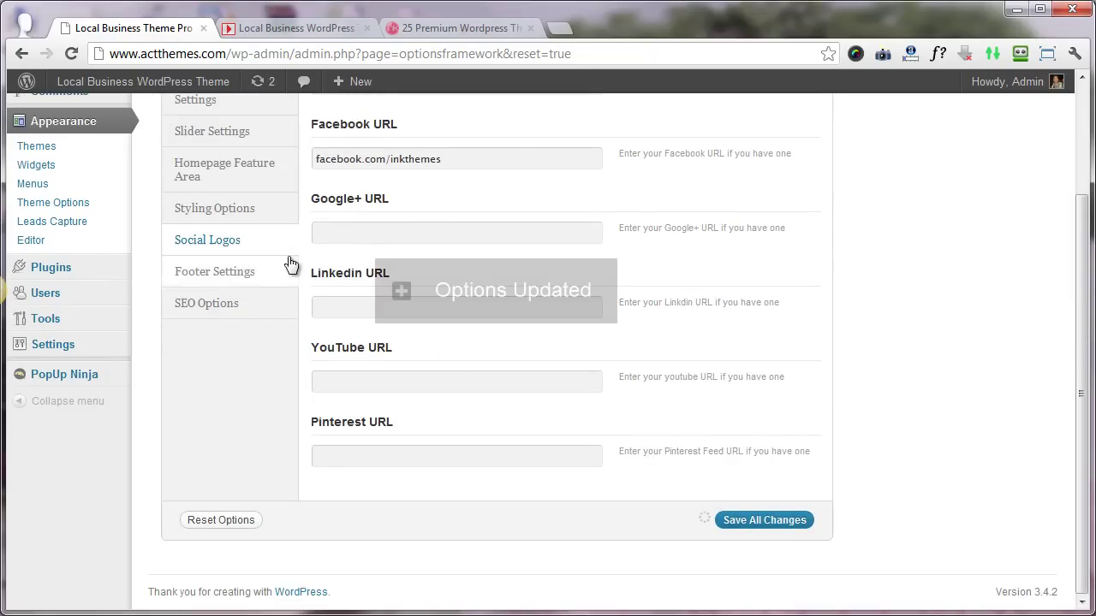
left_click(295, 27)
left_click(76, 56)
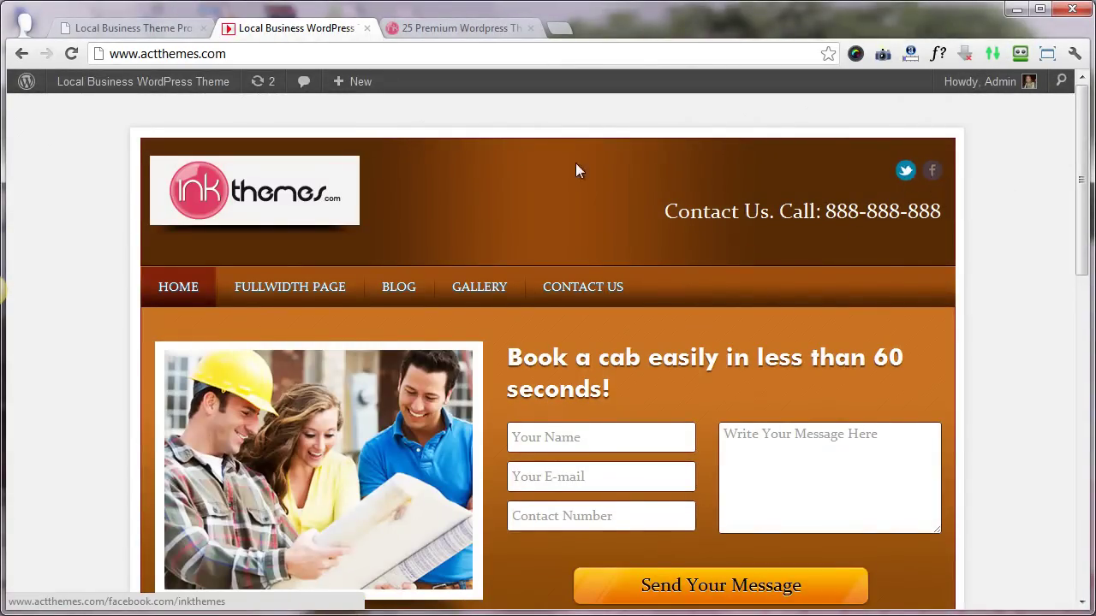
left_click(181, 31)
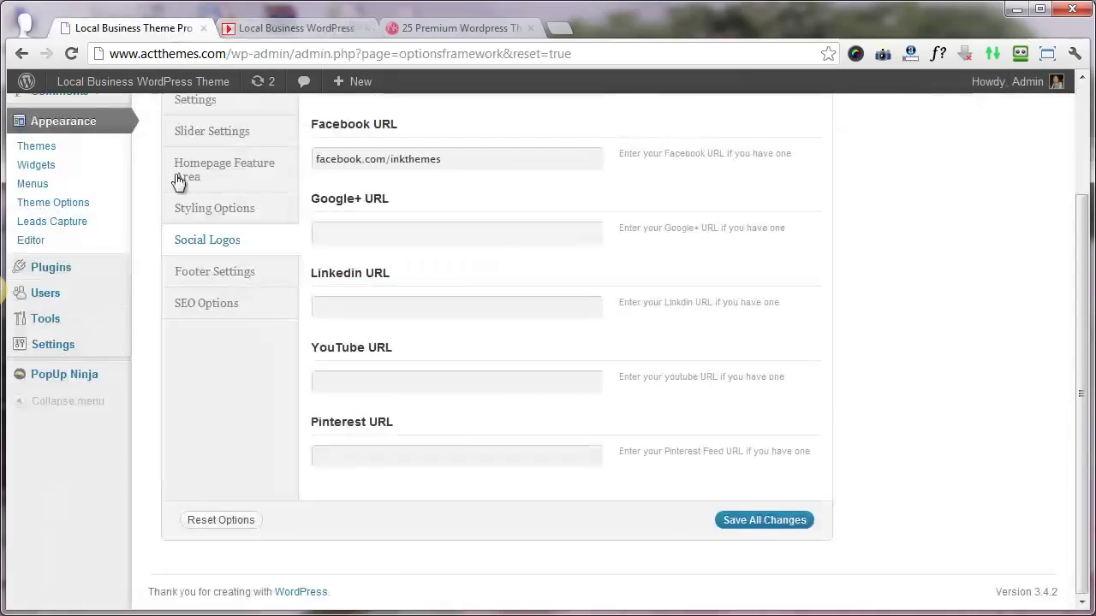
- Look over Footer Settings and the SEO meta keywords and description fields, leaving them empty, then view the live homepage
left_click(230, 274)
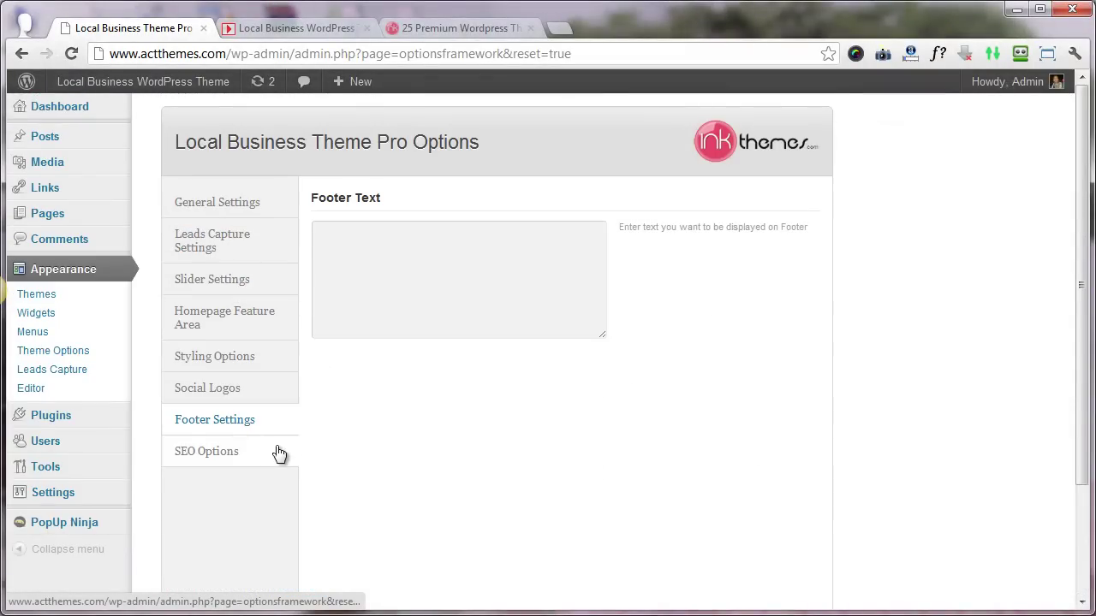
left_click(276, 454)
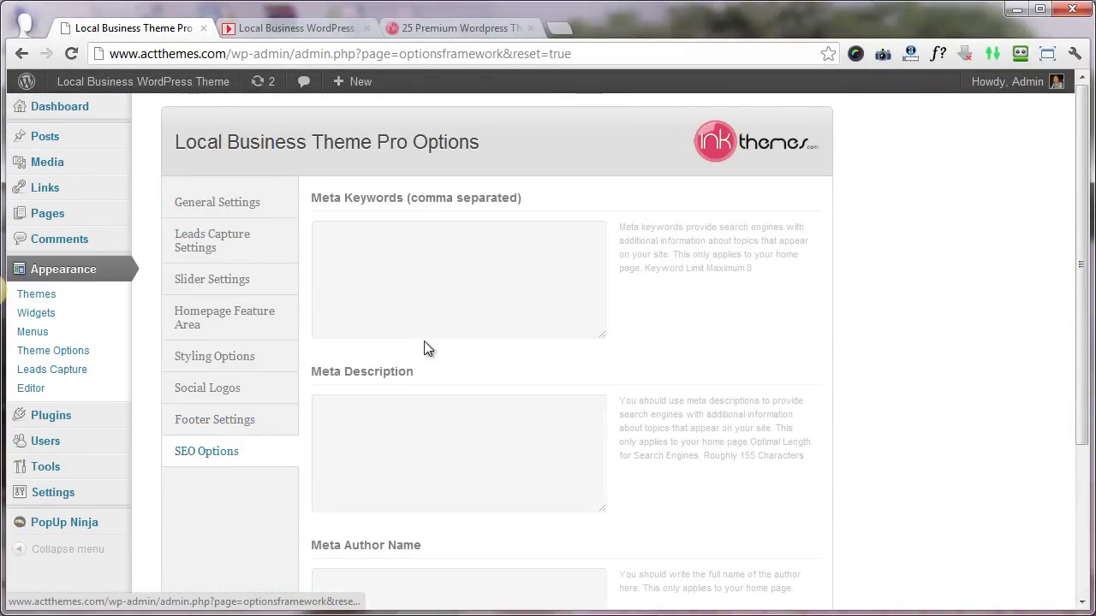
left_click(432, 294)
left_click(338, 443)
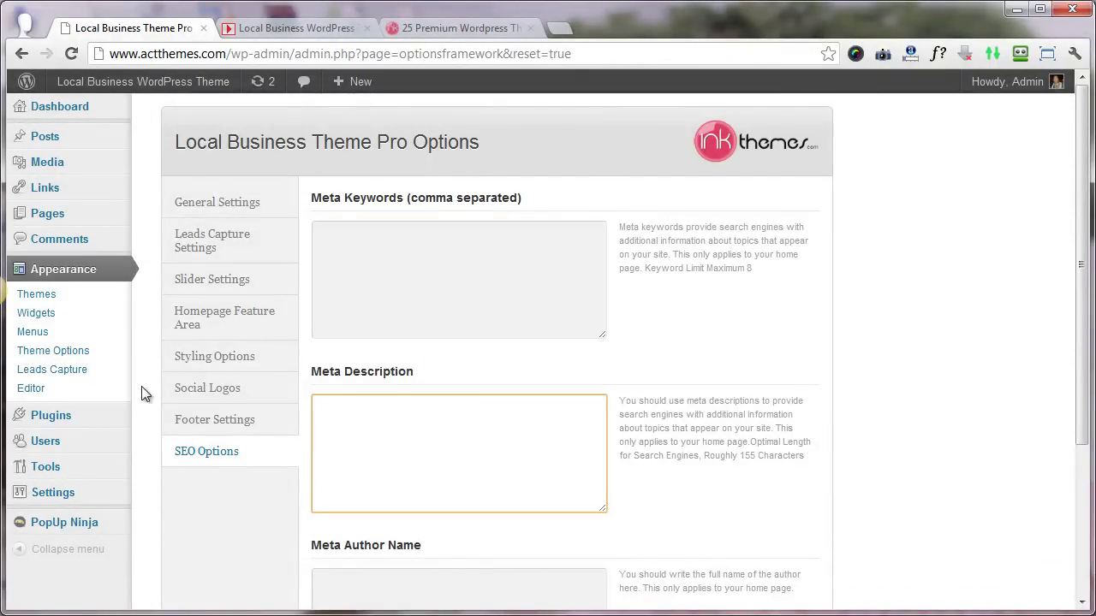
left_click(36, 294)
left_click(291, 27)
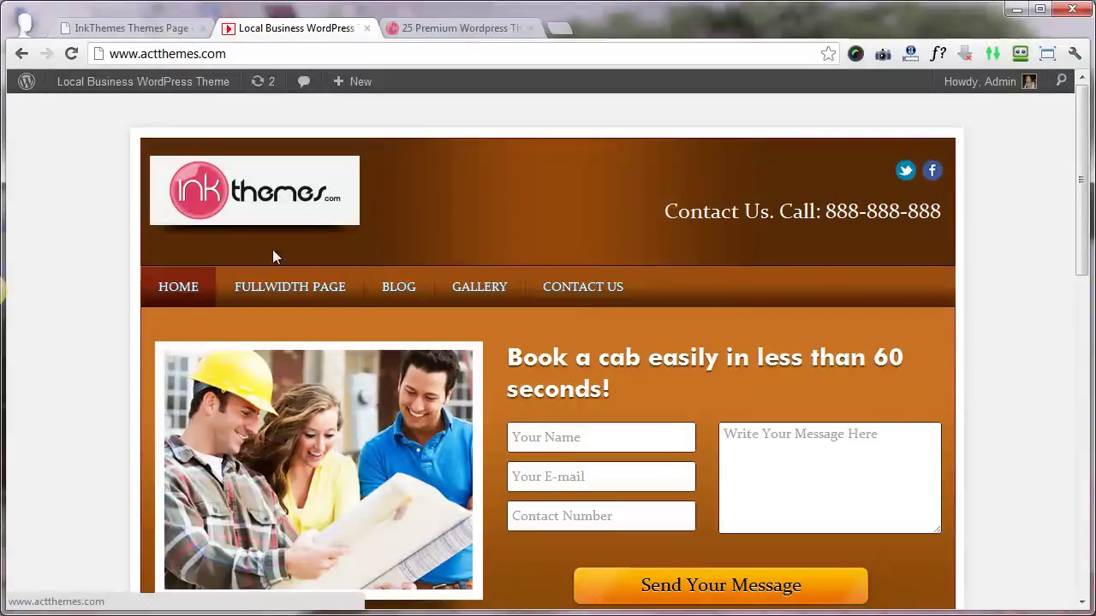
left_click(171, 28)
left_click(282, 28)
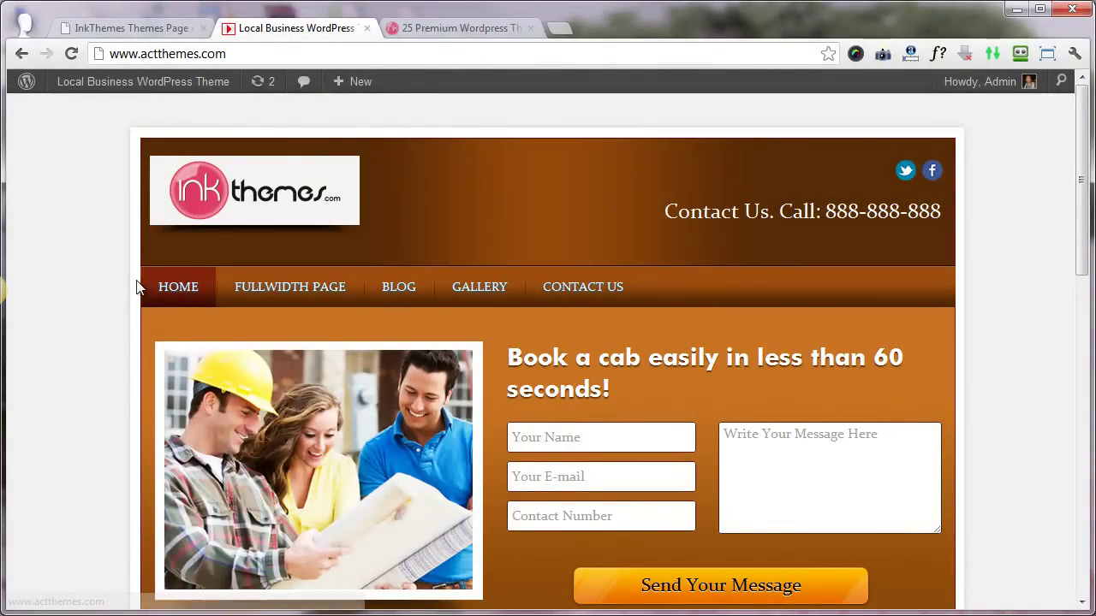
left_click(505, 286)
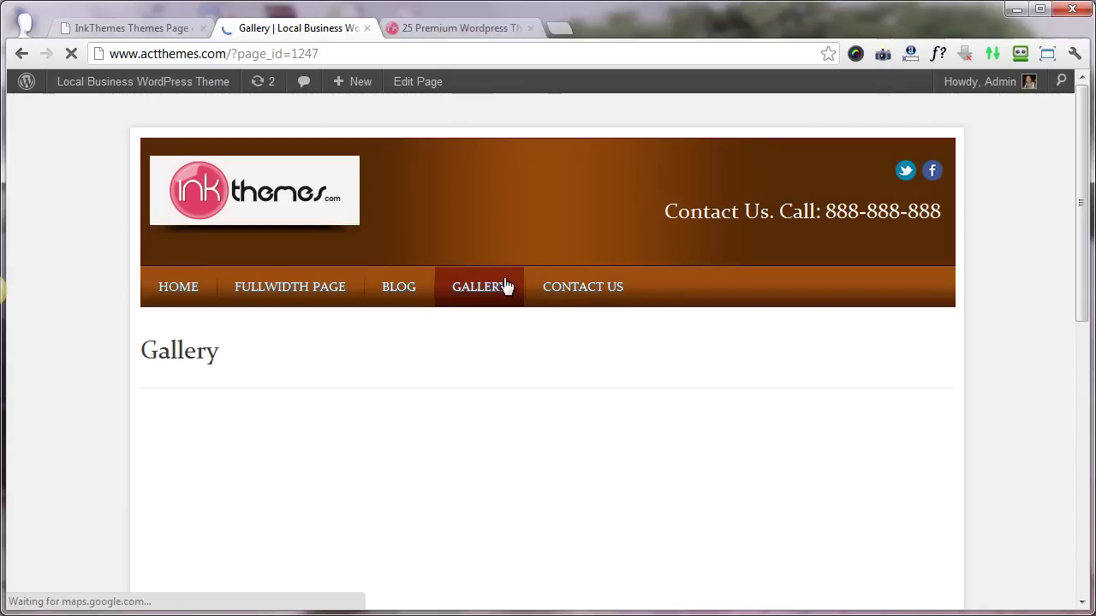
scroll(565, 294, "down", 1)
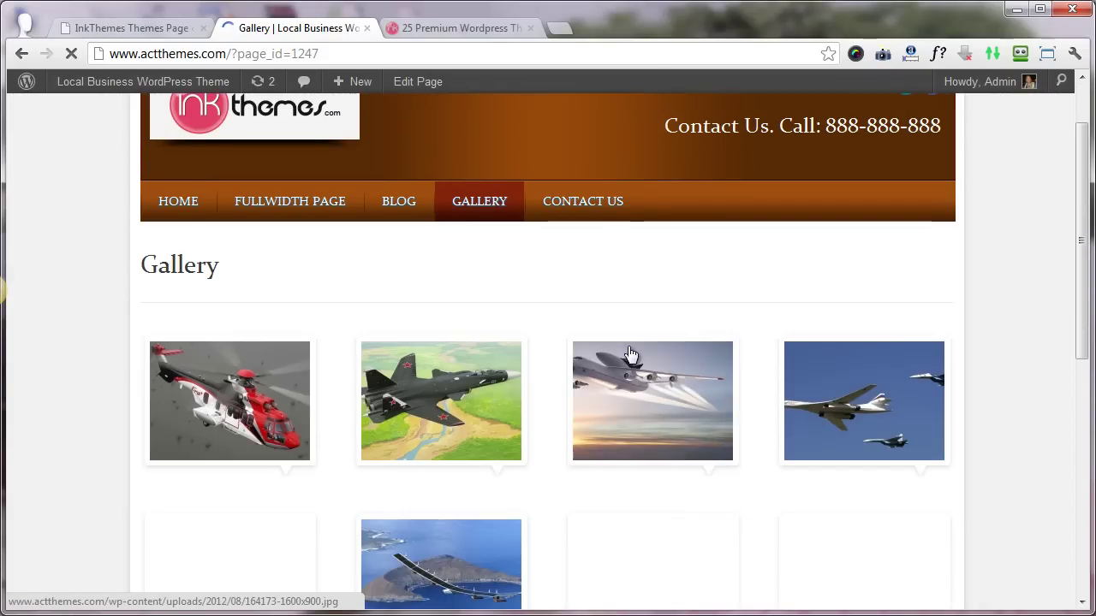
left_click(587, 201)
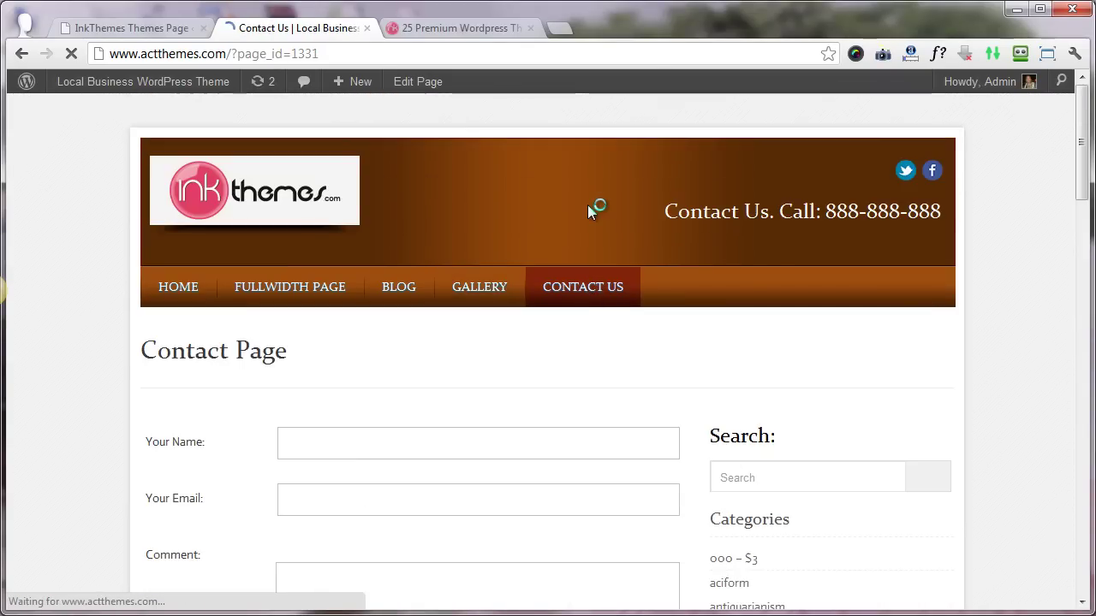
scroll(61, 306, "down", 4)
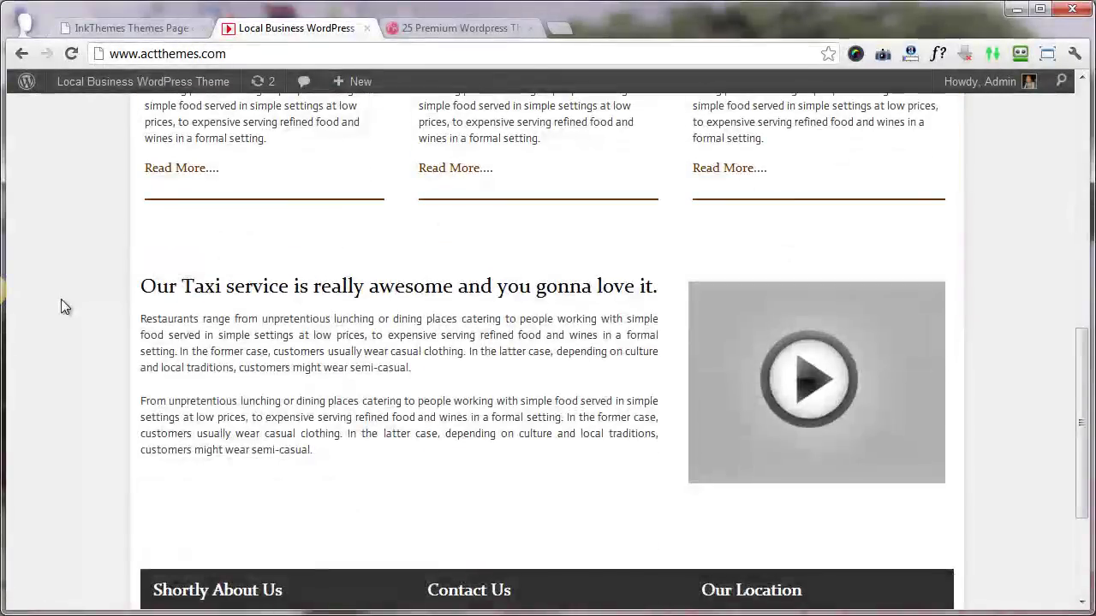
scroll(61, 306, "up", 6)
scroll(56, 291, "up", 2)
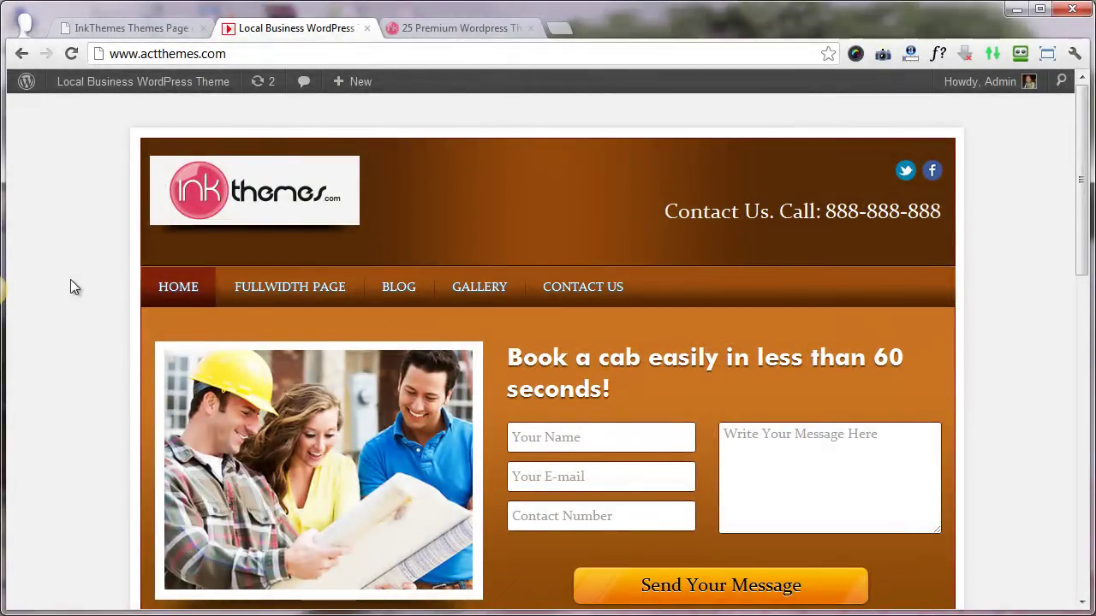
scroll(70, 280, "down", 5)
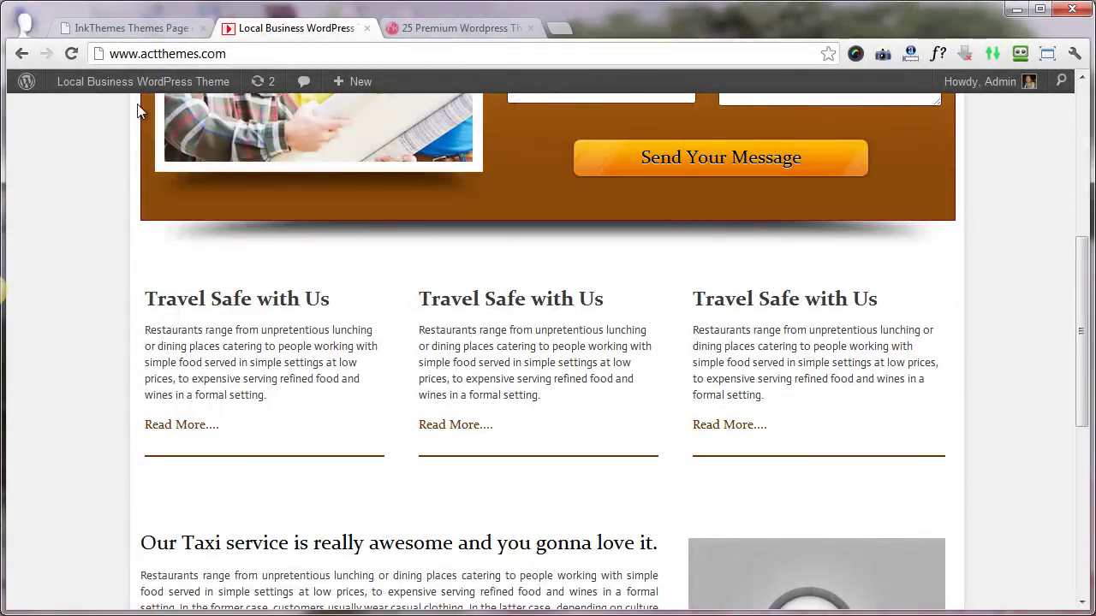